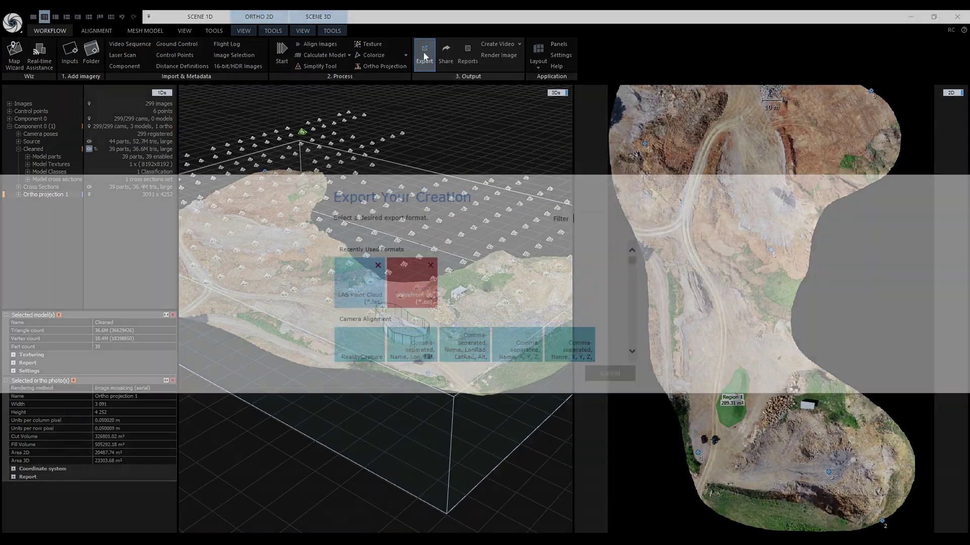
# - Close the data source manager and start a project export in Wavefront OBJ format
pyautogui.write('orth')
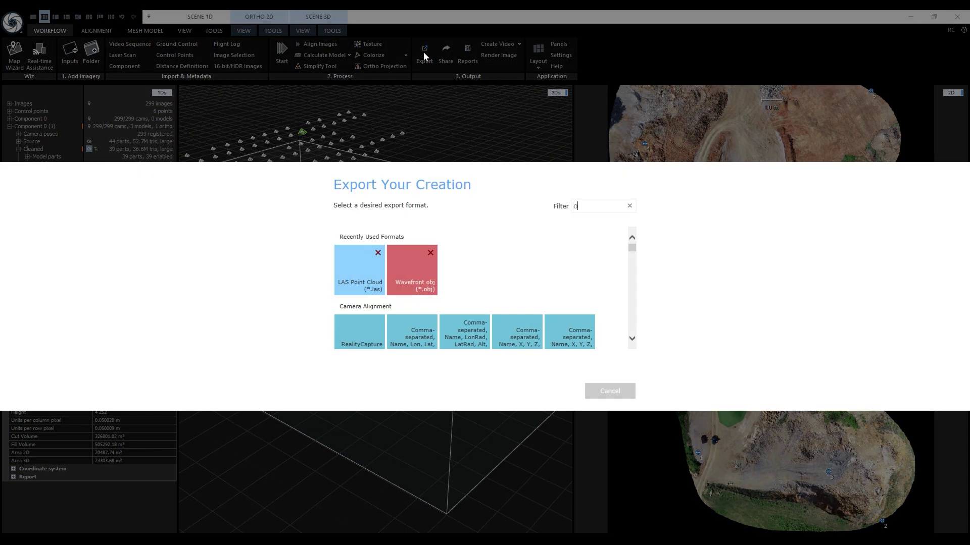
pyautogui.write('o')
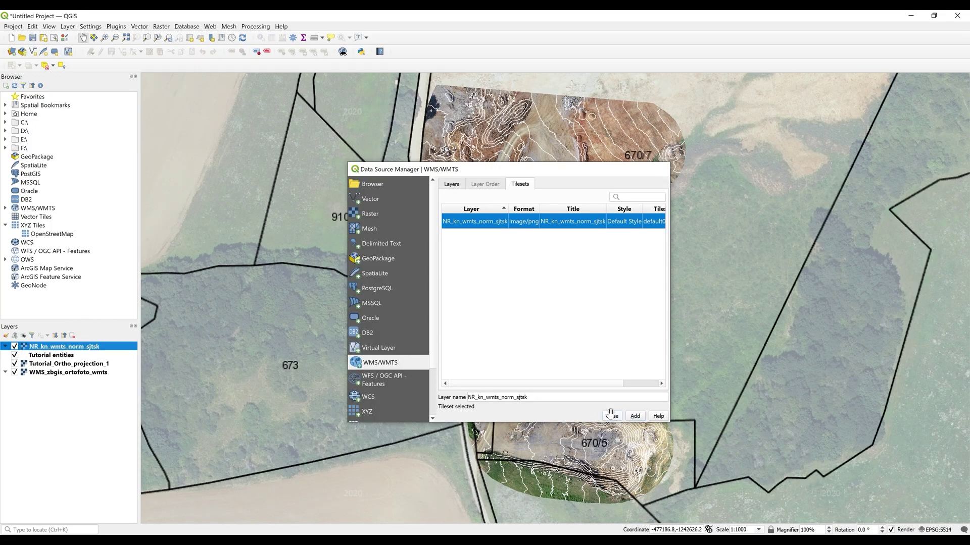
pyautogui.click(611, 415)
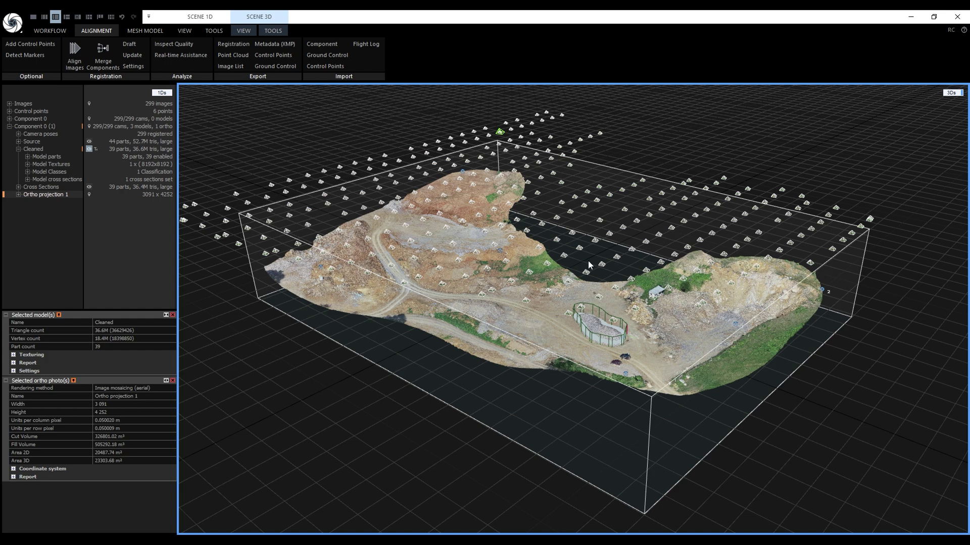
pyautogui.click(50, 30)
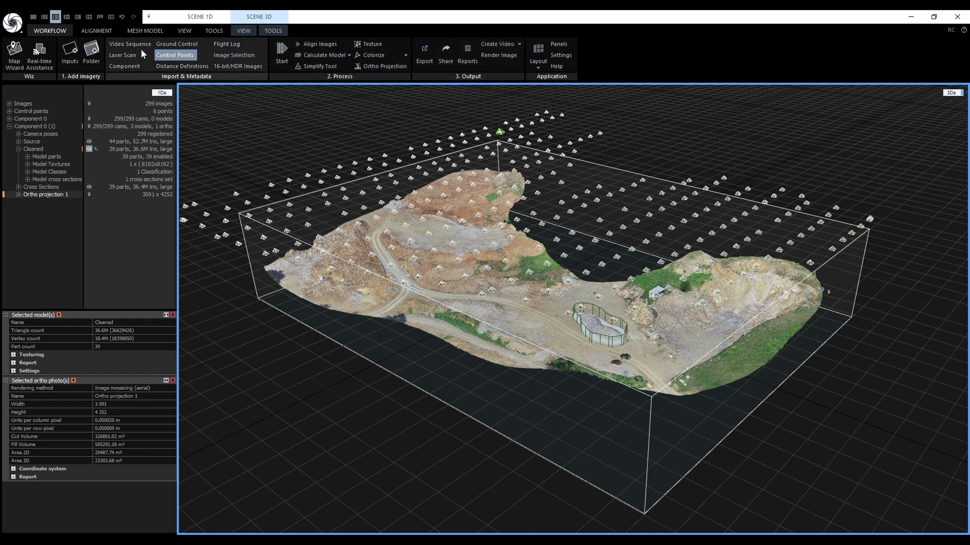
pyautogui.click(13, 22)
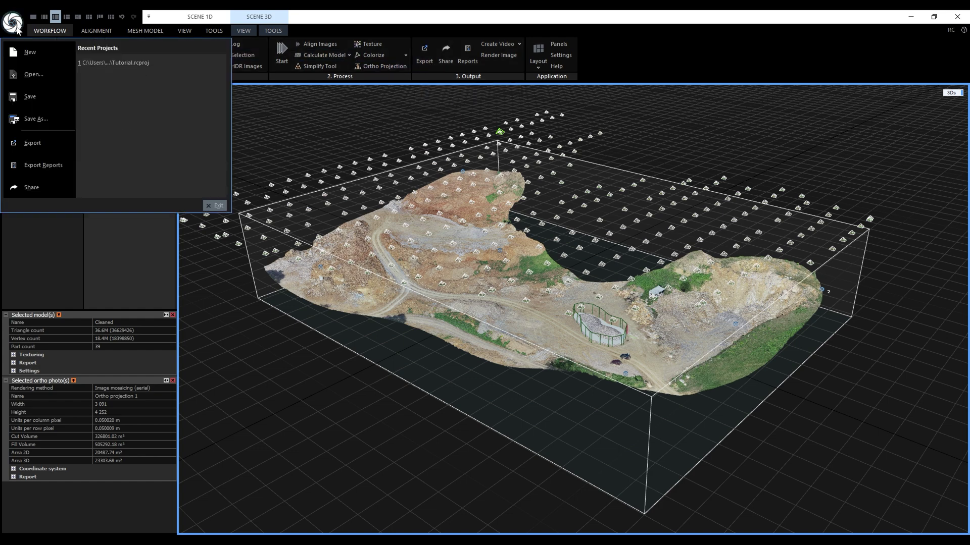
pyautogui.click(56, 147)
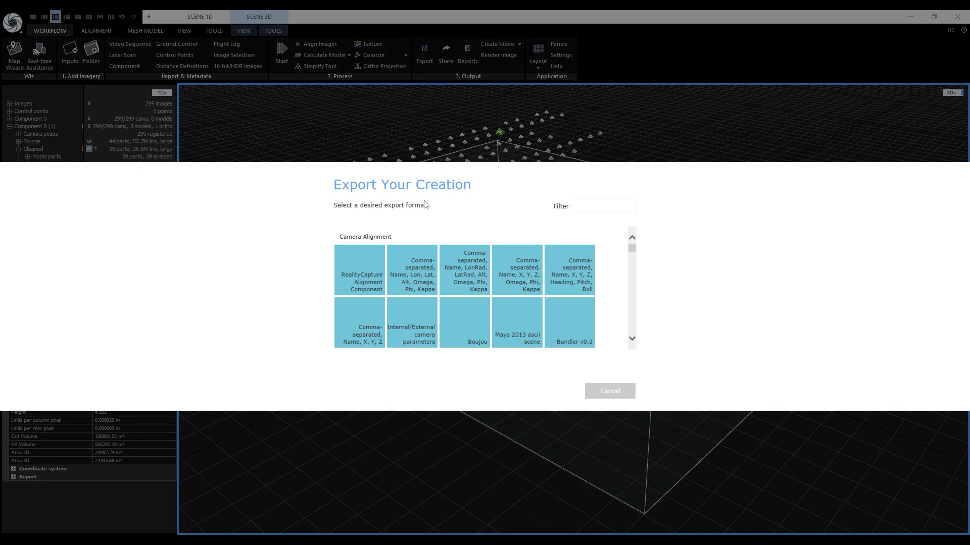
pyautogui.write('obj')
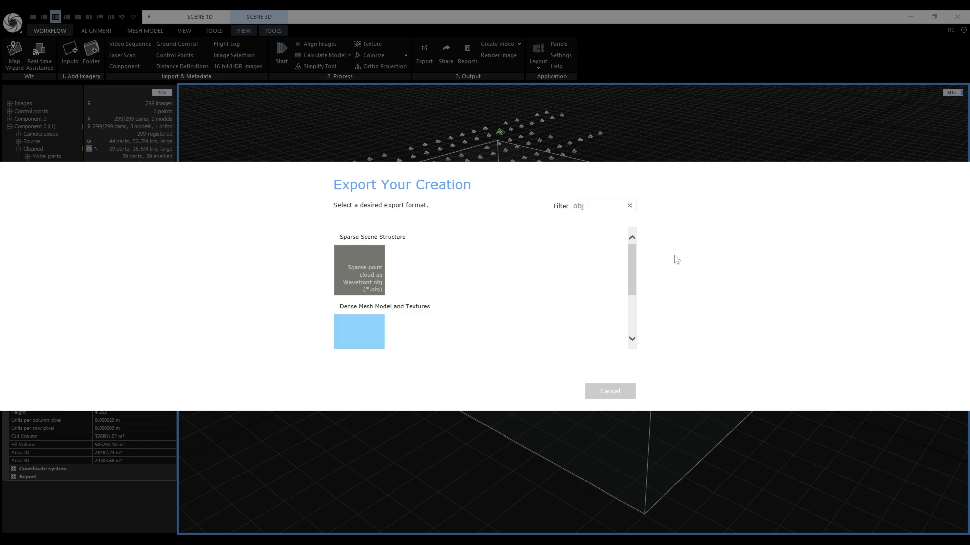
pyautogui.moveTo(633, 266); pyautogui.dragTo(632, 285)
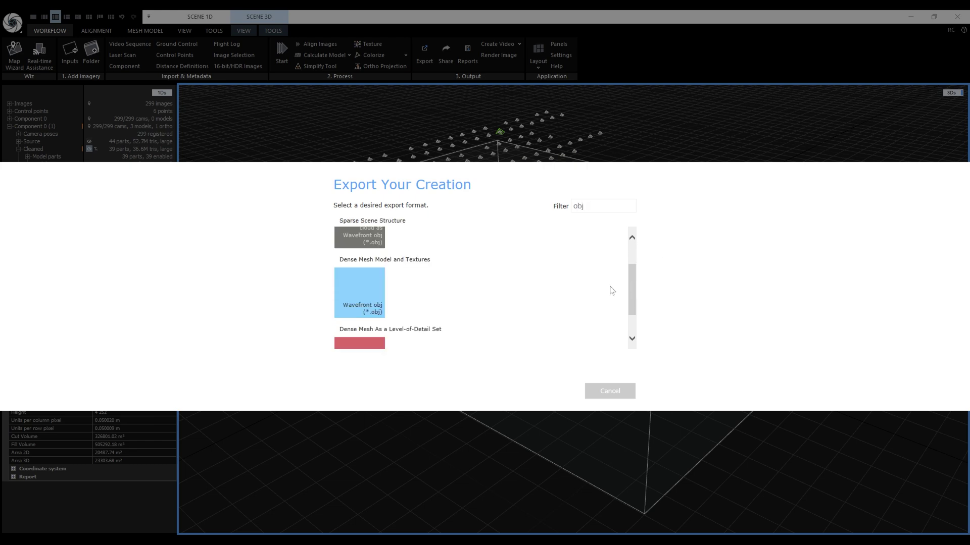
pyautogui.click(383, 299)
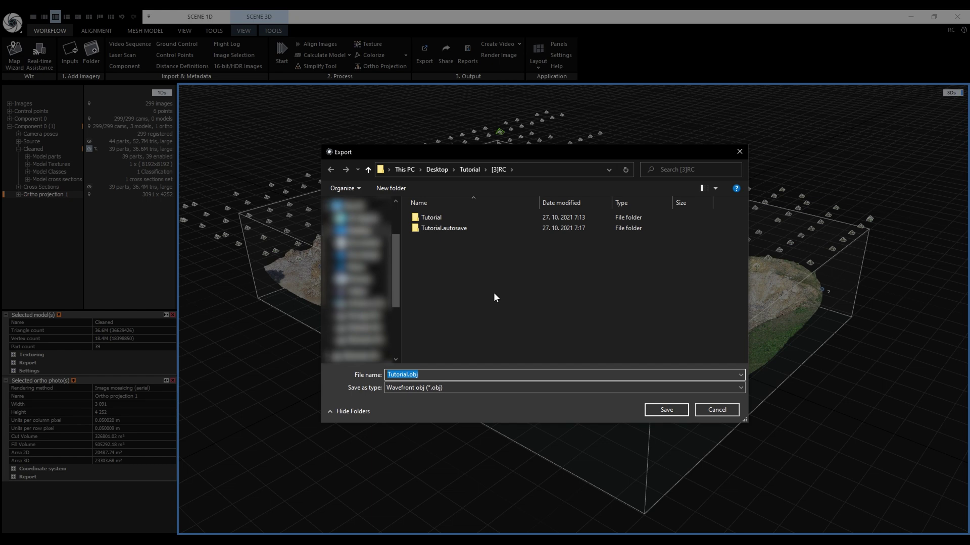
# - Create the [4]Export\Model folder in the Tutorial project and save the OBJ there
pyautogui.click(469, 171)
pyautogui.click(389, 189)
pyautogui.write('[')
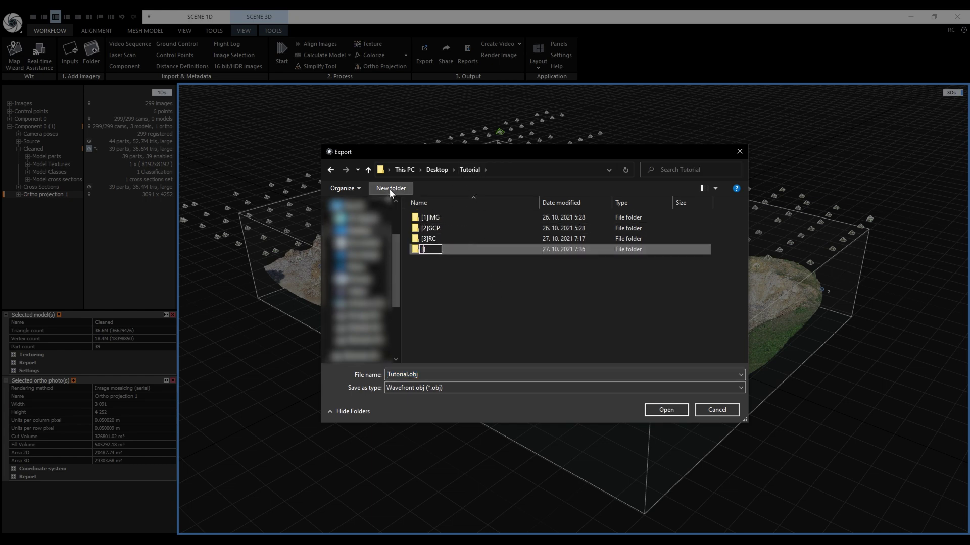
pyautogui.write('4]Export')
pyautogui.press('Return')
pyautogui.press('Return')
pyautogui.click(389, 189)
pyautogui.write('Model')
pyautogui.press('Return')
pyautogui.doubleClick(441, 220)
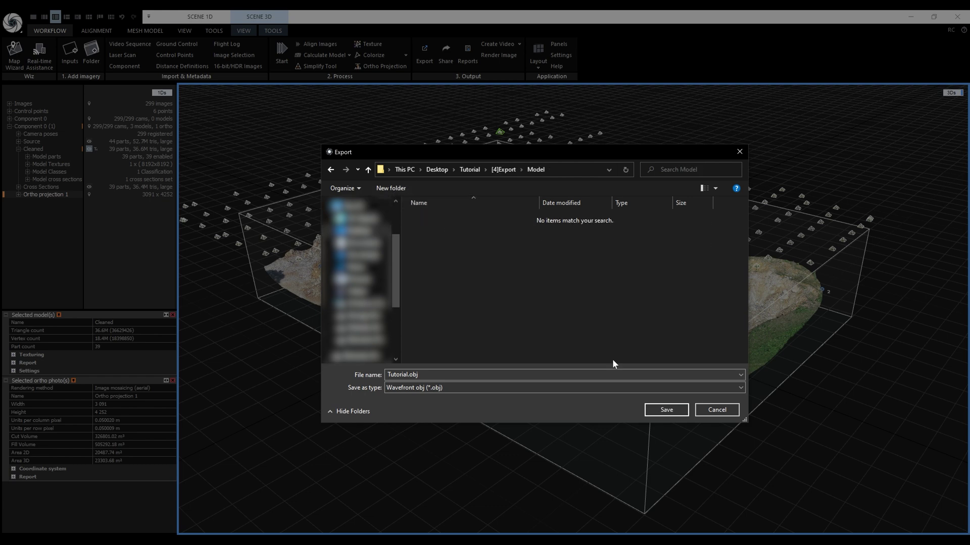
pyautogui.click(683, 411)
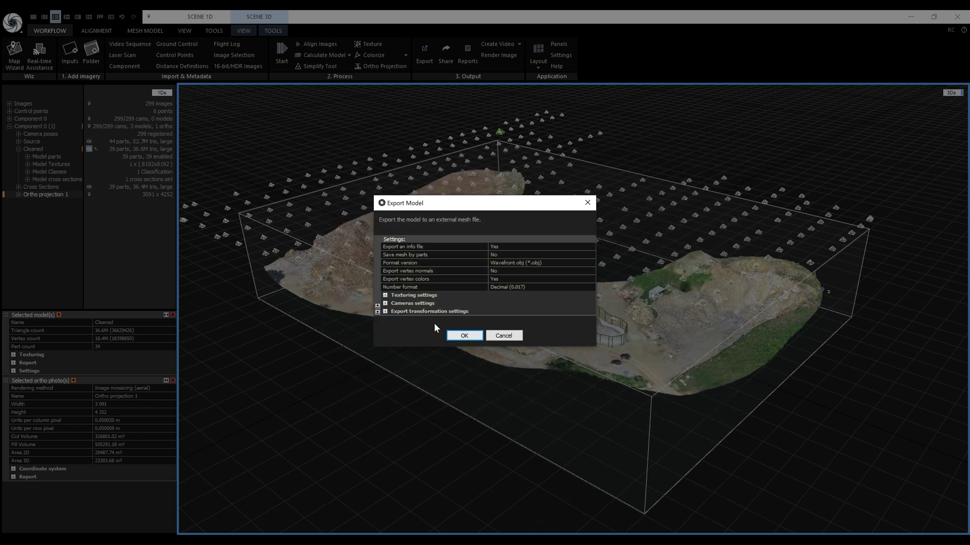
# - Set the export coordinate system to Project output and run the mesh export
pyautogui.click(385, 312)
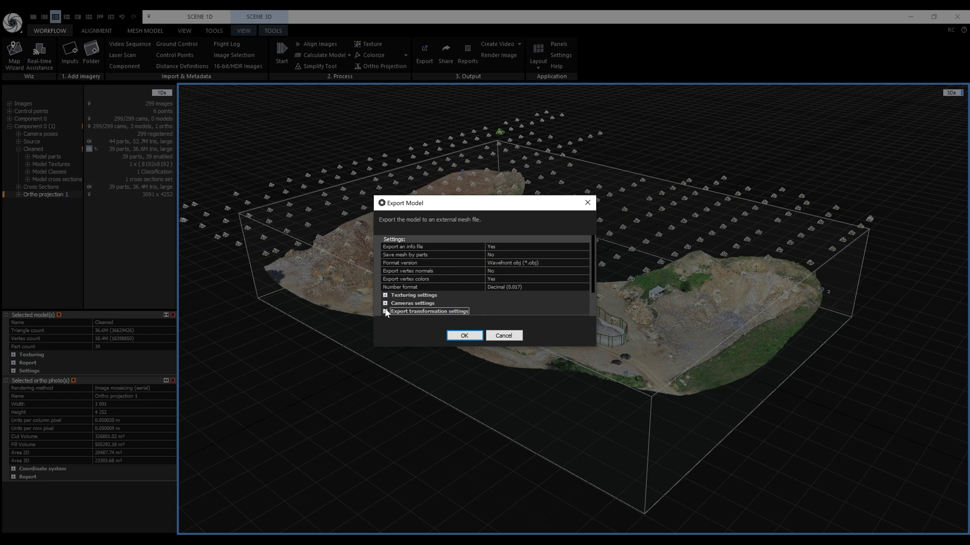
pyautogui.moveTo(592, 285); pyautogui.dragTo(594, 313)
pyautogui.click(586, 287)
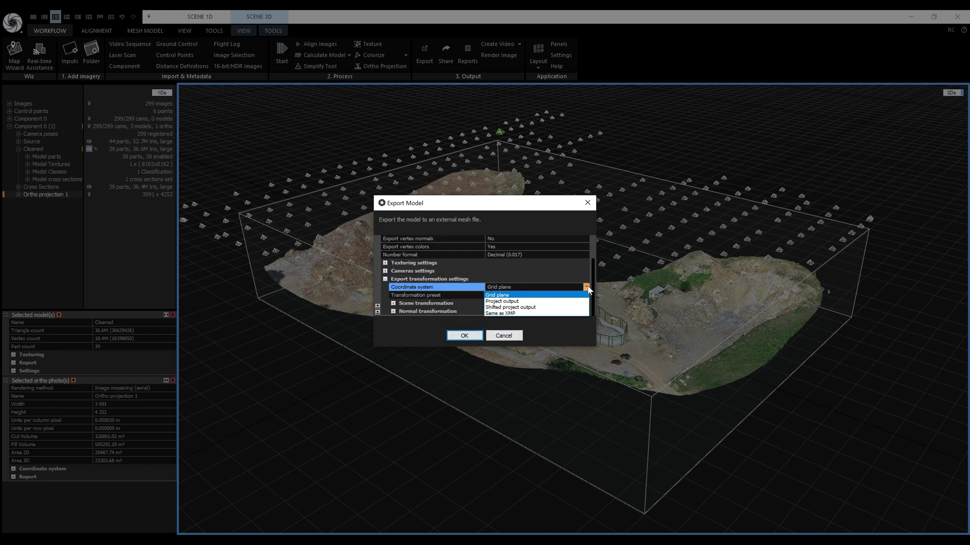
pyautogui.click(568, 301)
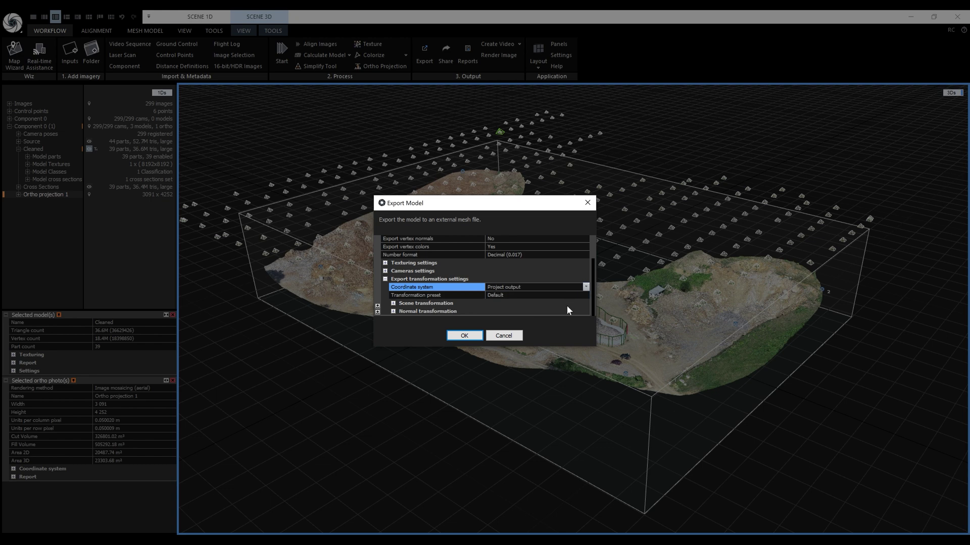
pyautogui.click(477, 338)
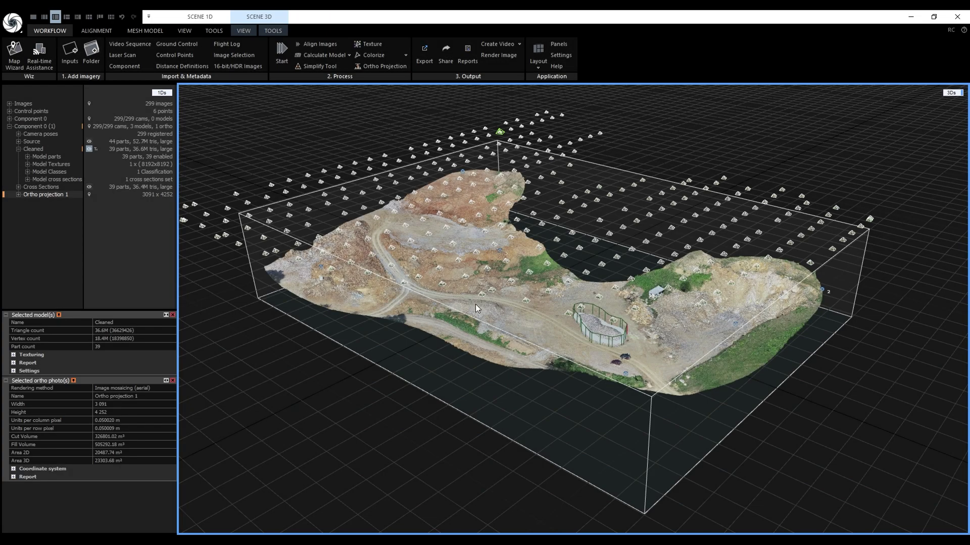
# - Choose LAS Point Cloud and save the file into a new Point Cloud folder
pyautogui.click(424, 58)
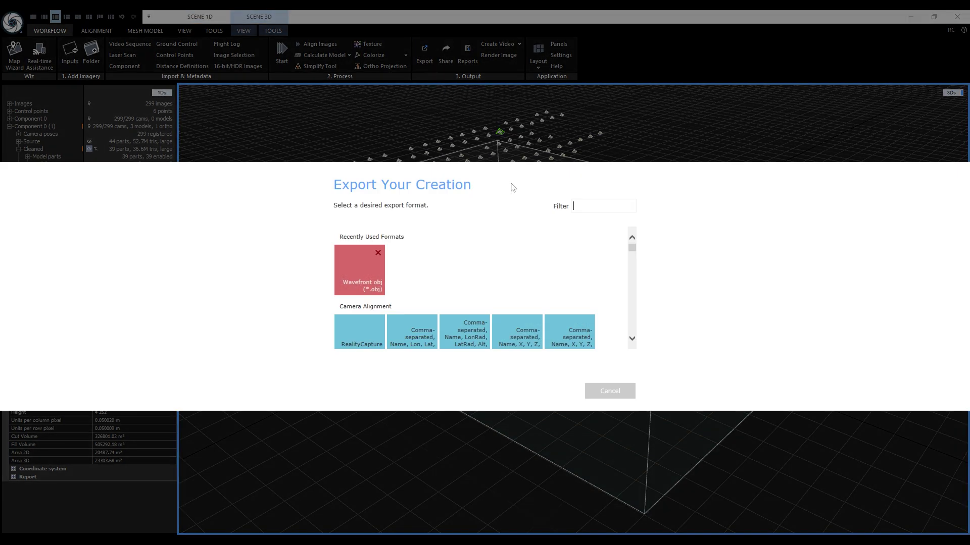
pyautogui.write('las')
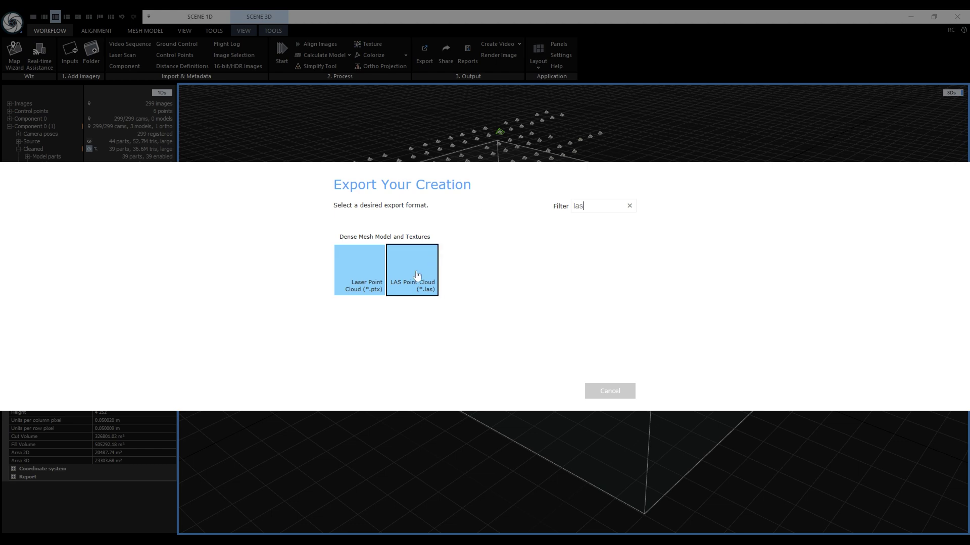
pyautogui.click(417, 275)
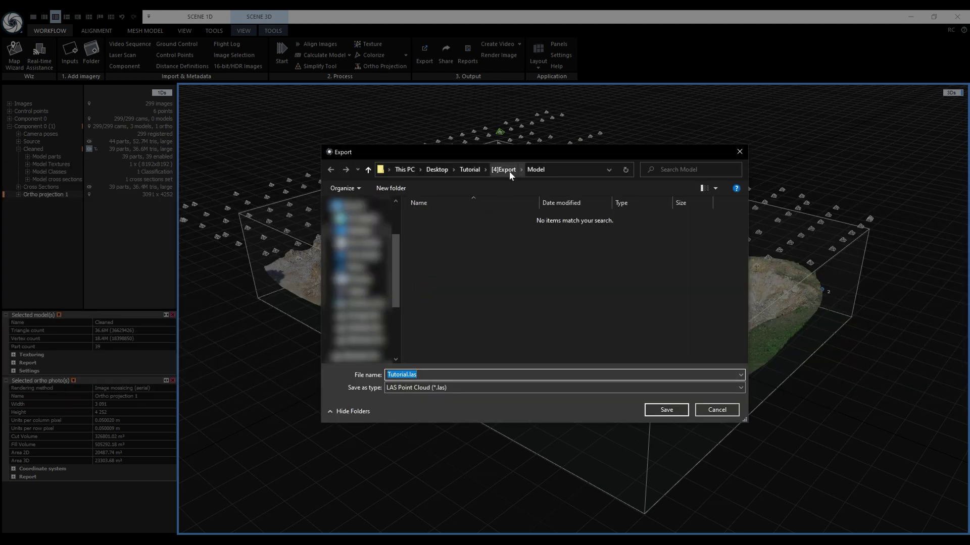
pyautogui.click(399, 188)
pyautogui.write('Point Cloud')
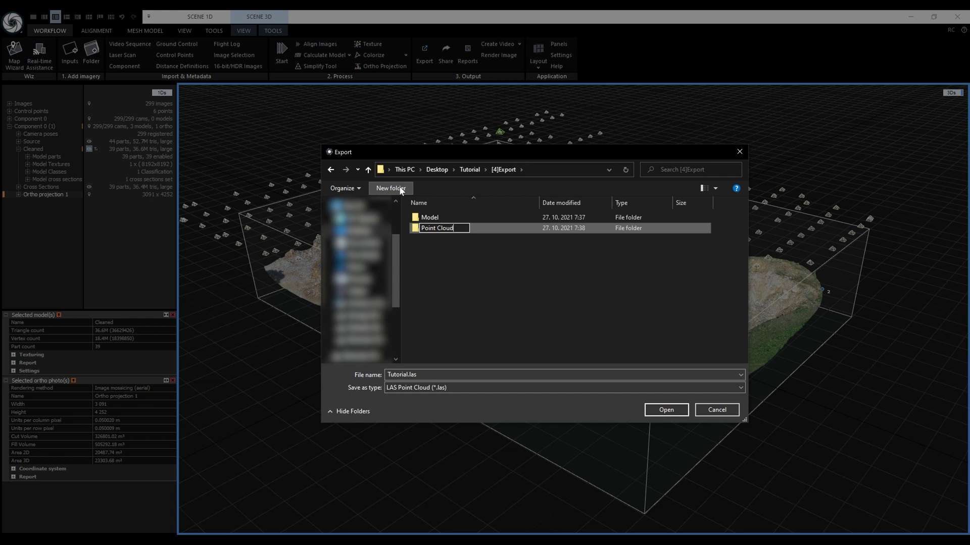
pyautogui.press('Return')
pyautogui.doubleClick(432, 228)
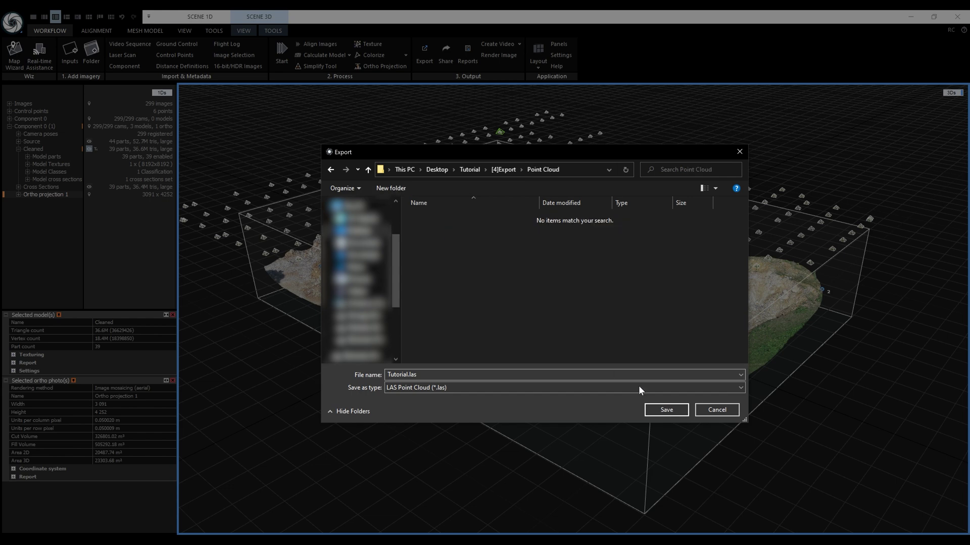
pyautogui.click(677, 408)
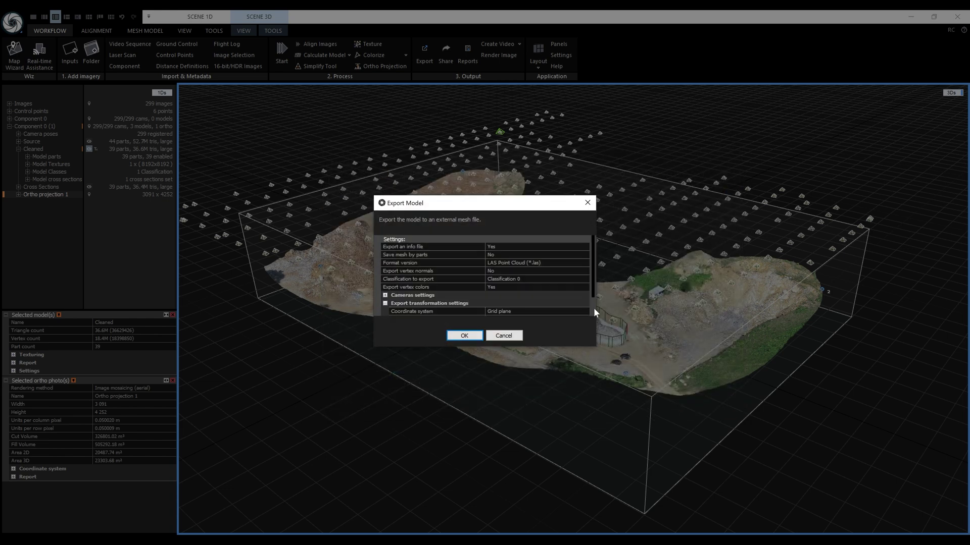
# - Set Project output coordinates and start the point cloud export
pyautogui.moveTo(593, 287); pyautogui.dragTo(591, 297)
pyautogui.click(585, 296)
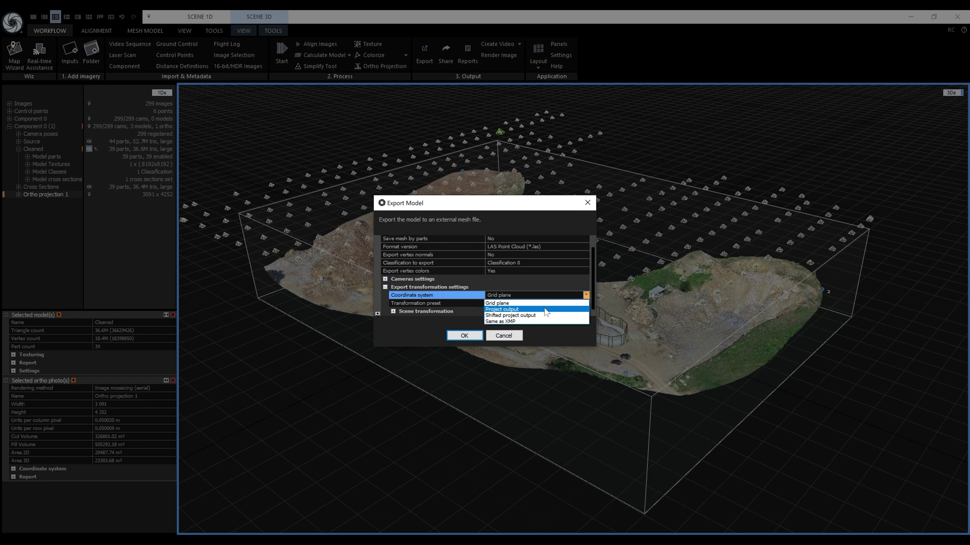
pyautogui.click(544, 310)
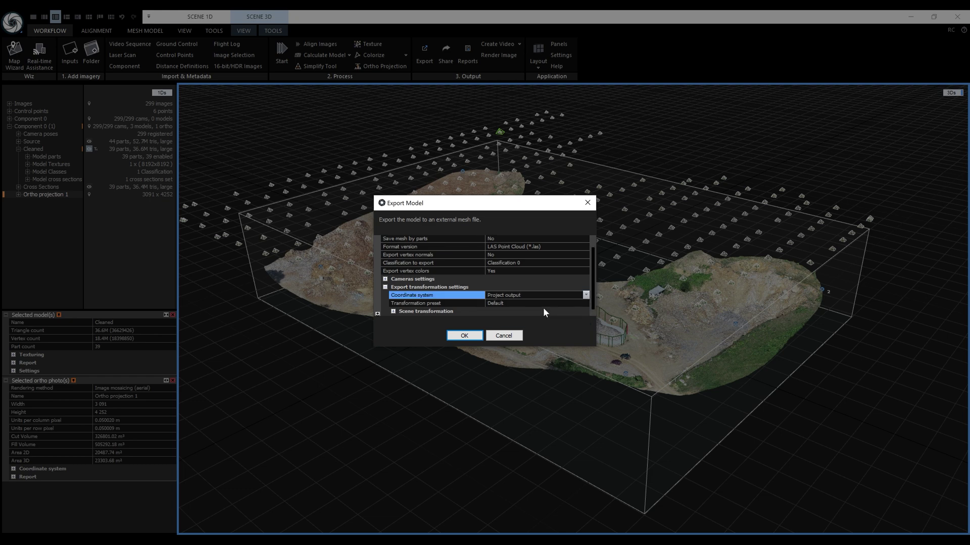
pyautogui.click(464, 335)
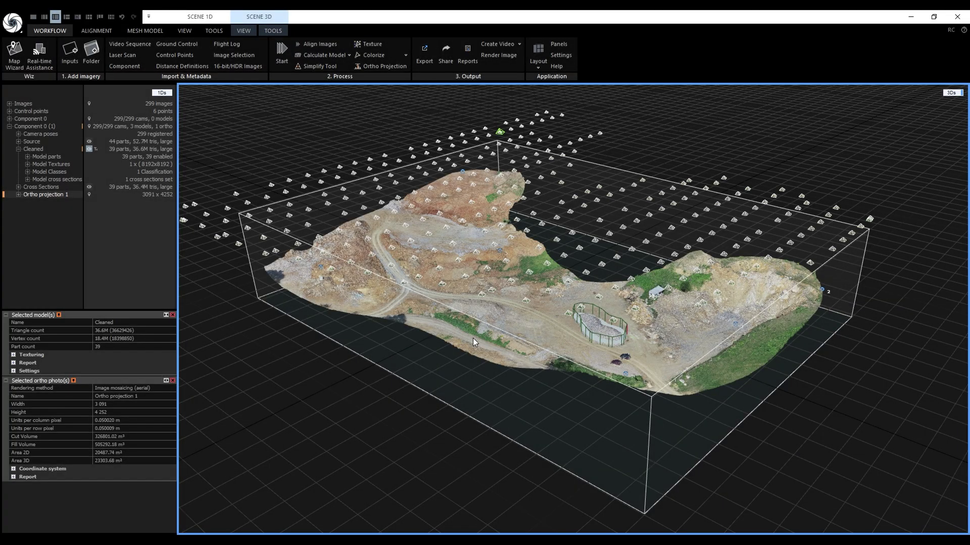
# - Open Ortho projection 1, choose Color Orthographic Projection export, and create the [4]Export\Ortho Mosaic folder
pyautogui.doubleClick(60, 195)
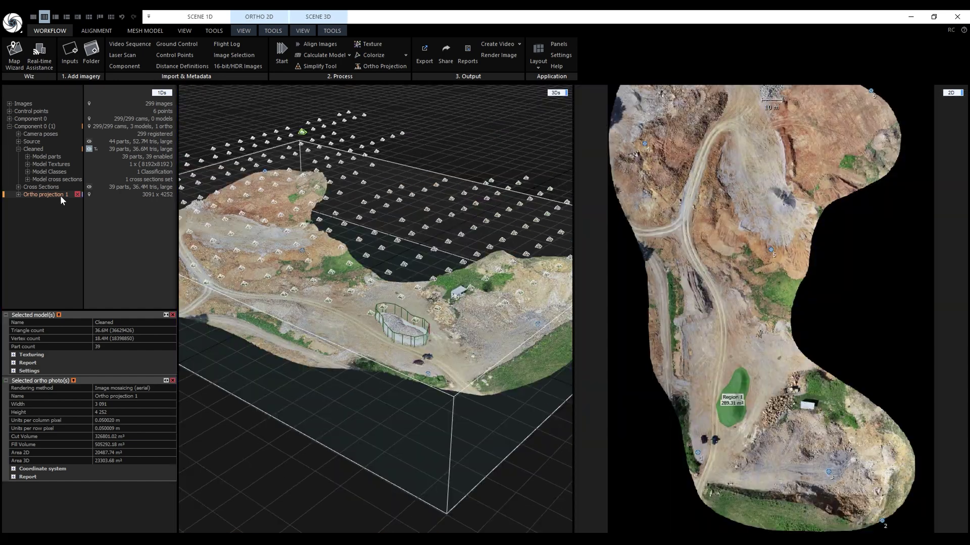
pyautogui.click(423, 53)
pyautogui.write('ortho')
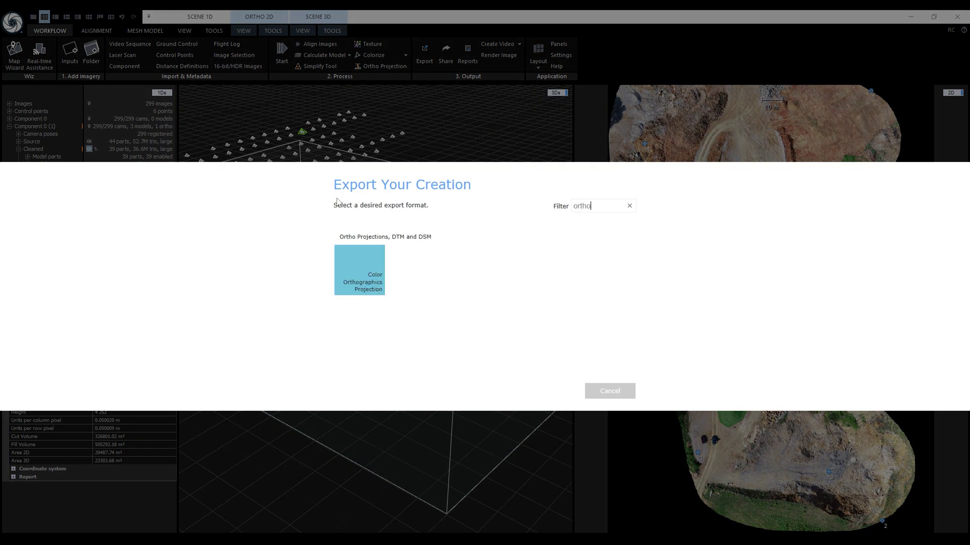
pyautogui.click(375, 265)
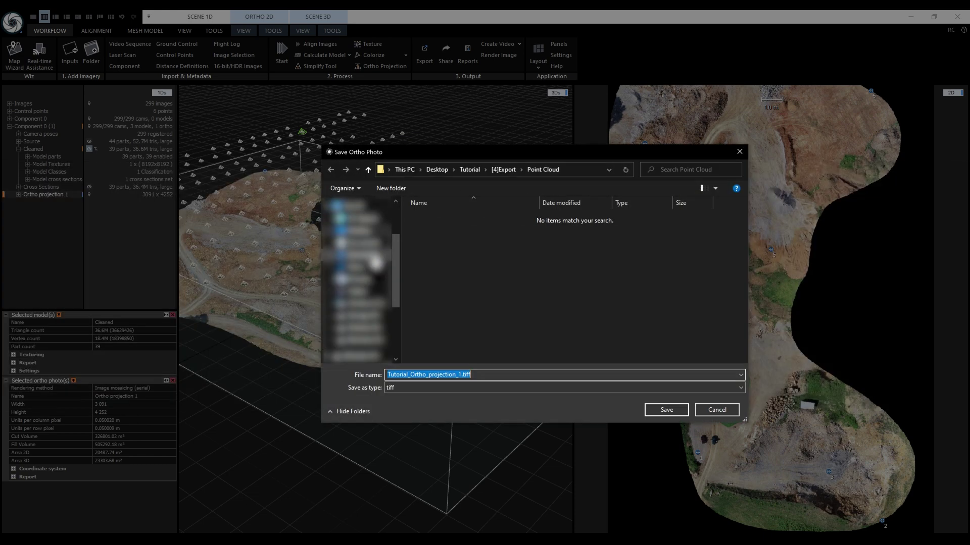
pyautogui.click(508, 170)
pyautogui.click(394, 189)
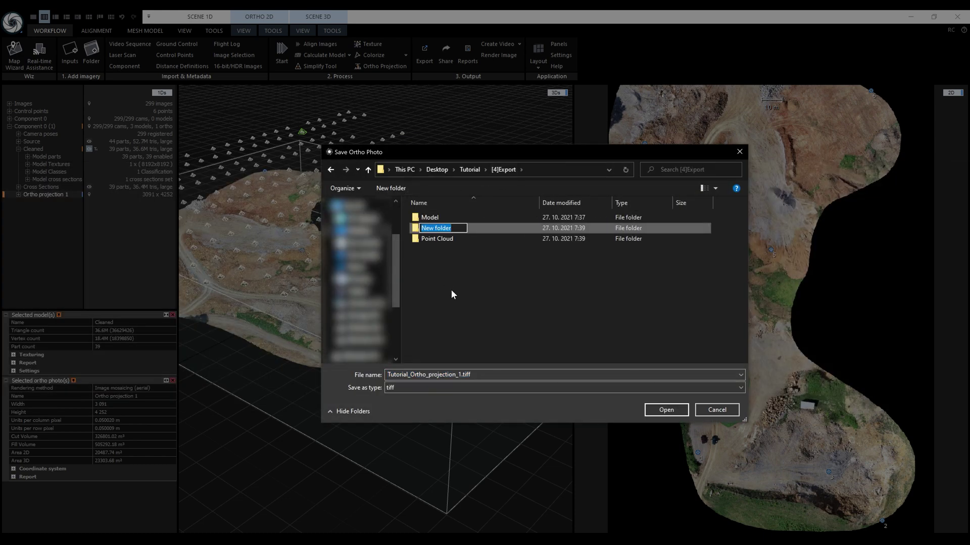
pyautogui.write('Ortho Mosaic')
pyautogui.press('Return')
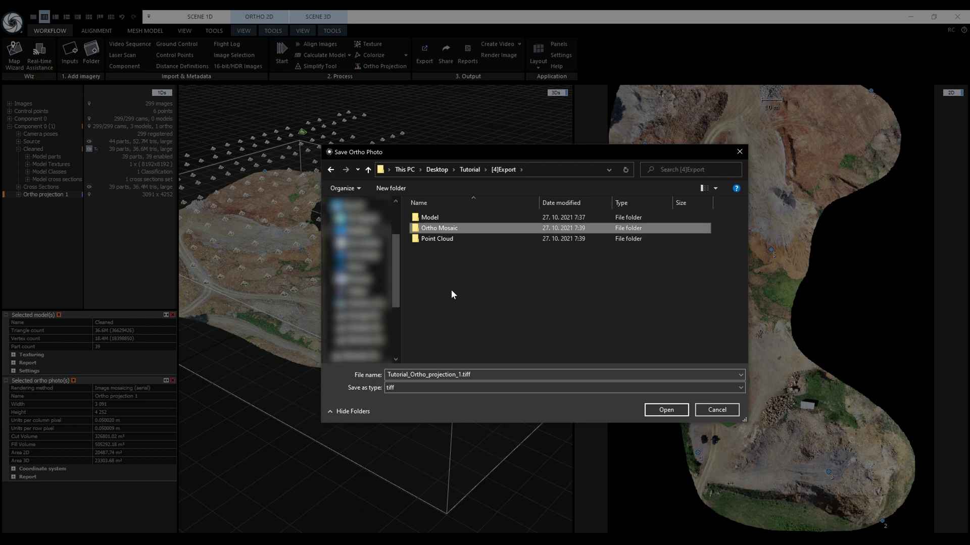
pyautogui.doubleClick(448, 229)
# - Save the TIFF with Global world-file coordinates, a projection parameters file and LZW compression
pyautogui.click(665, 408)
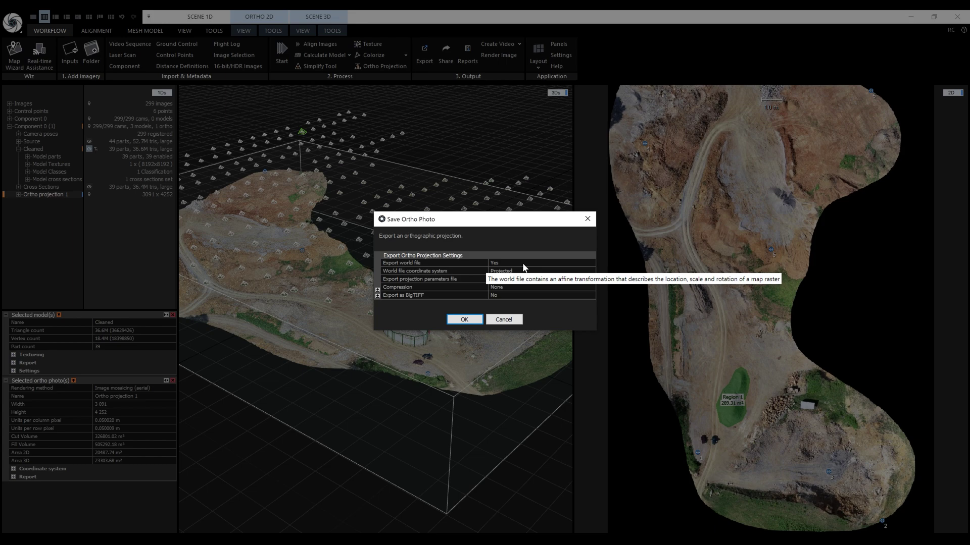
pyautogui.click(592, 272)
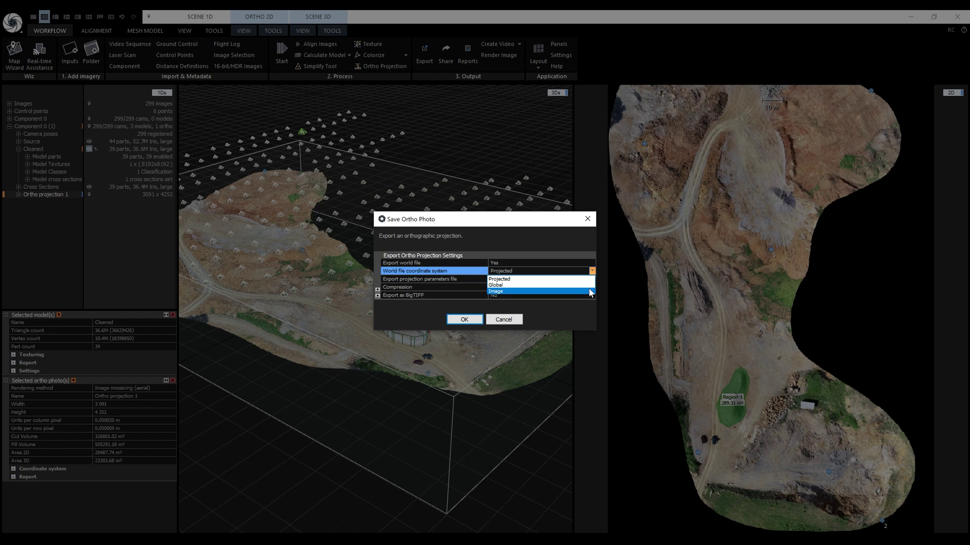
pyautogui.click(589, 286)
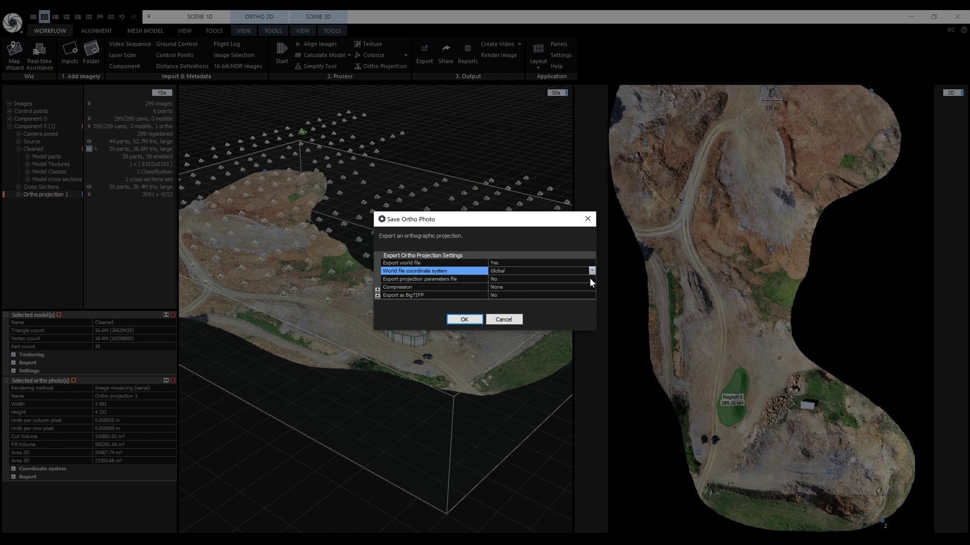
pyautogui.click(592, 279)
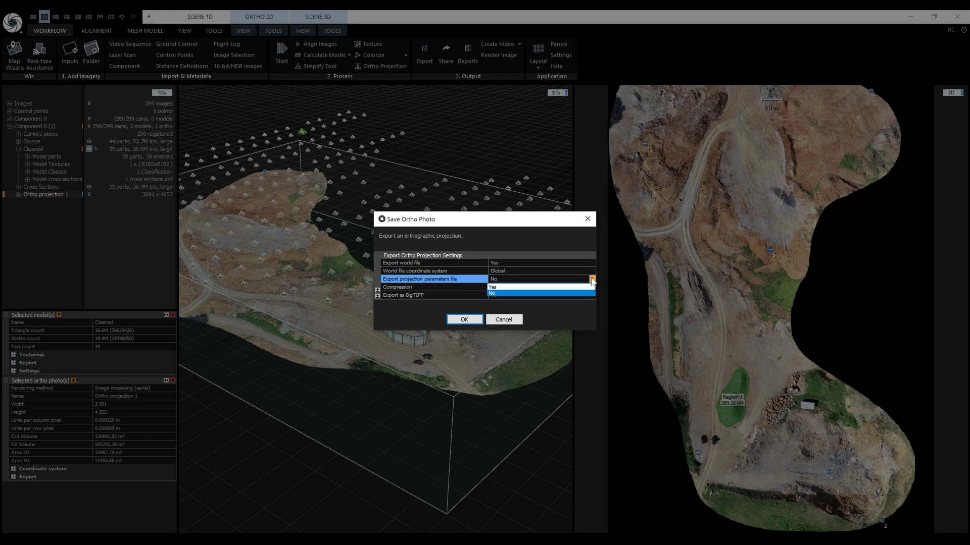
pyautogui.click(589, 287)
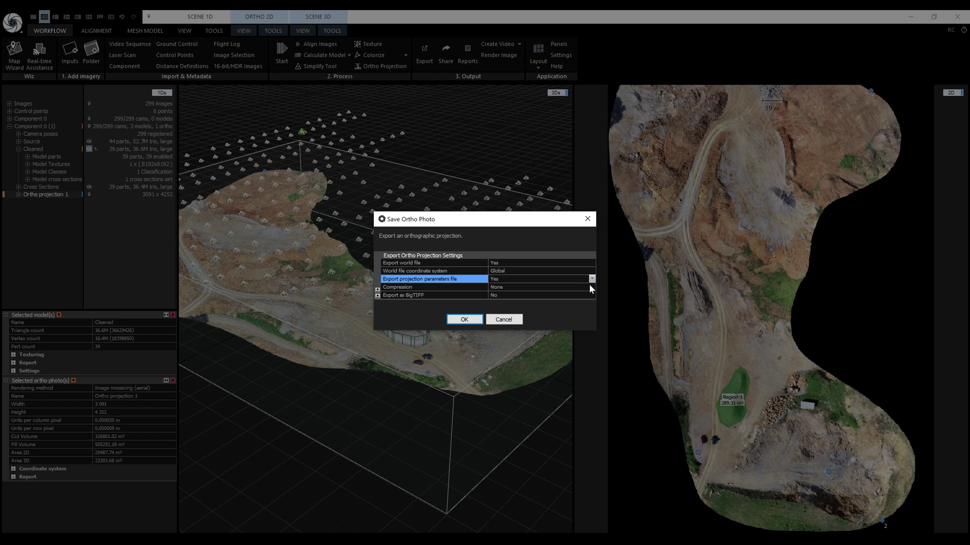
pyautogui.click(592, 287)
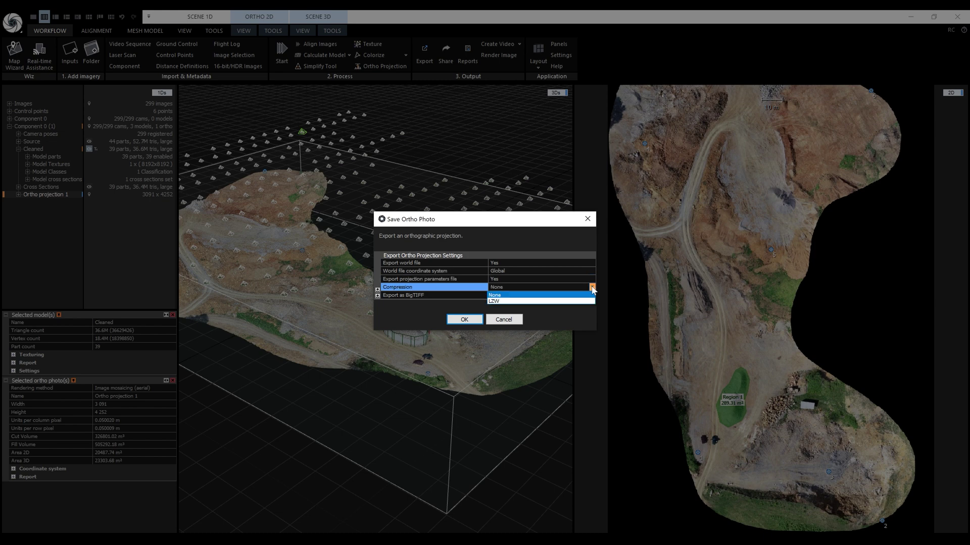
pyautogui.click(589, 301)
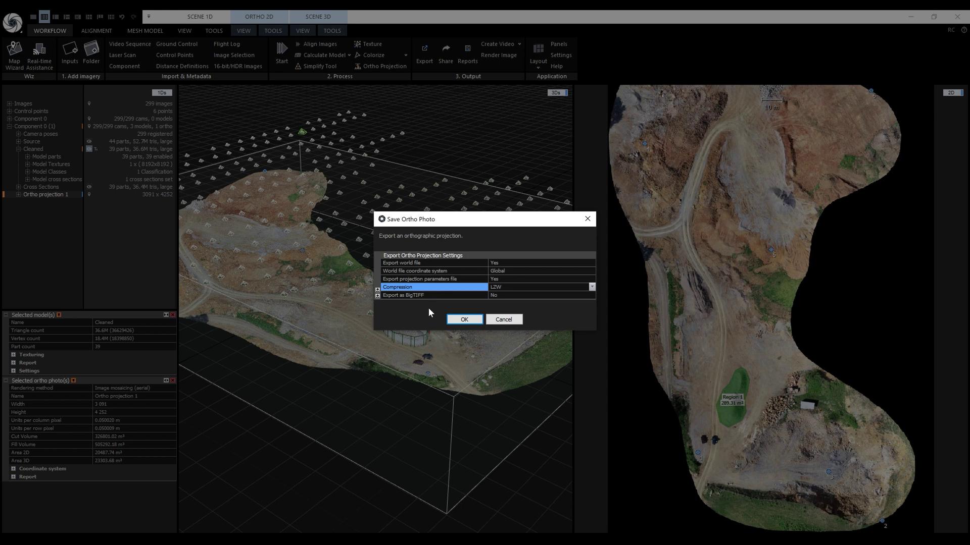
pyautogui.click(477, 320)
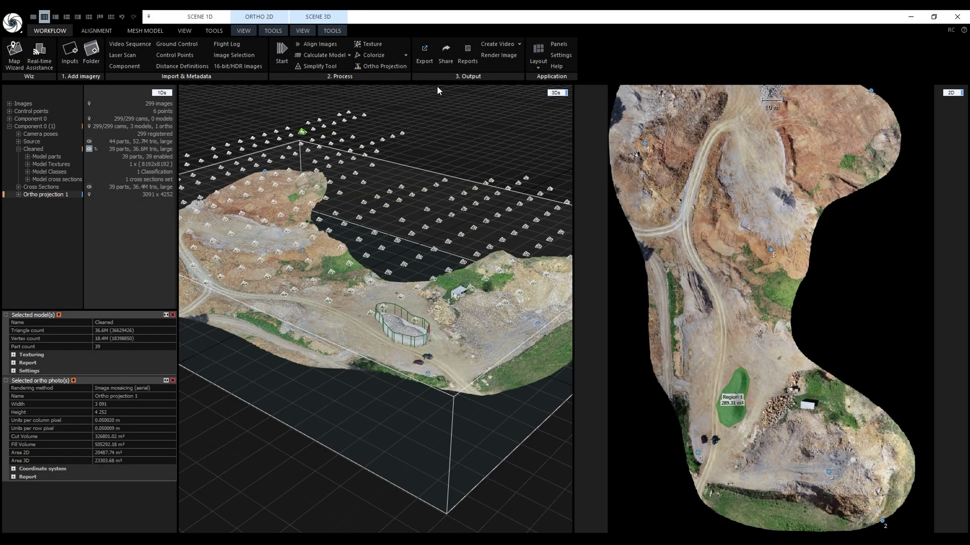
# - Choose DXF and save the cross sections as Tutorial.dxf in a new Cross Sections folder
pyautogui.click(424, 52)
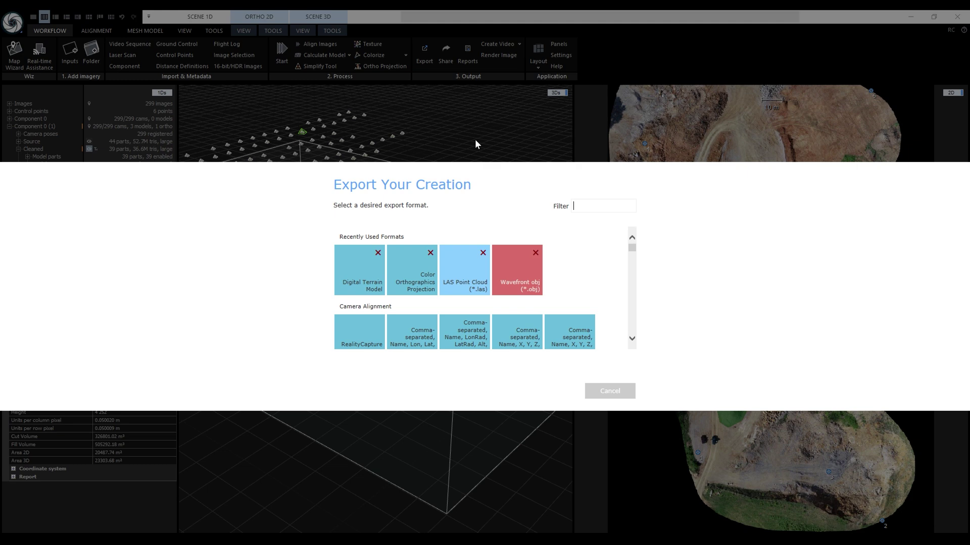
pyautogui.write('dxf')
pyautogui.scroll(-1, 638, 280)
pyautogui.scroll(-2, 637, 281)
pyautogui.click(381, 333)
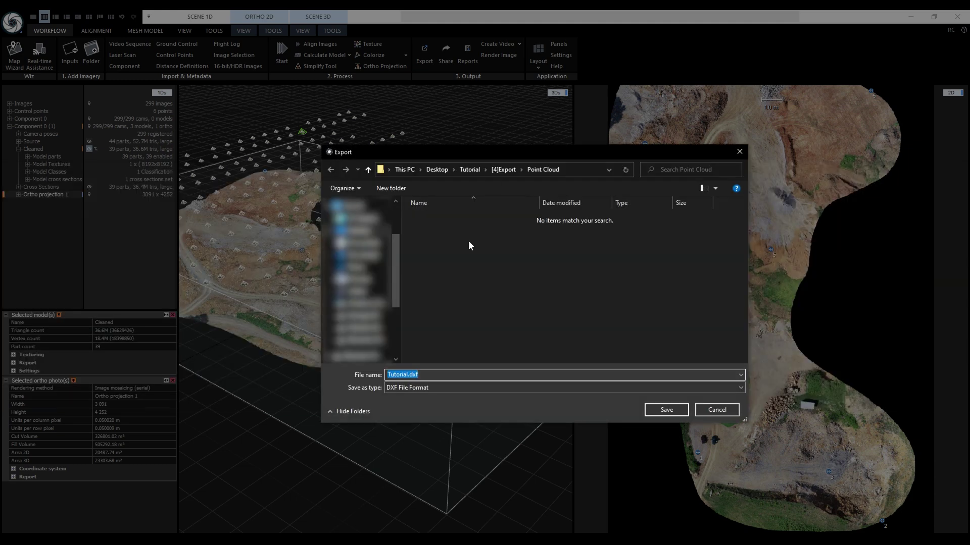
pyautogui.click(367, 169)
pyautogui.click(391, 187)
pyautogui.write('Cross Sections')
pyautogui.press('Return')
pyautogui.press('Return')
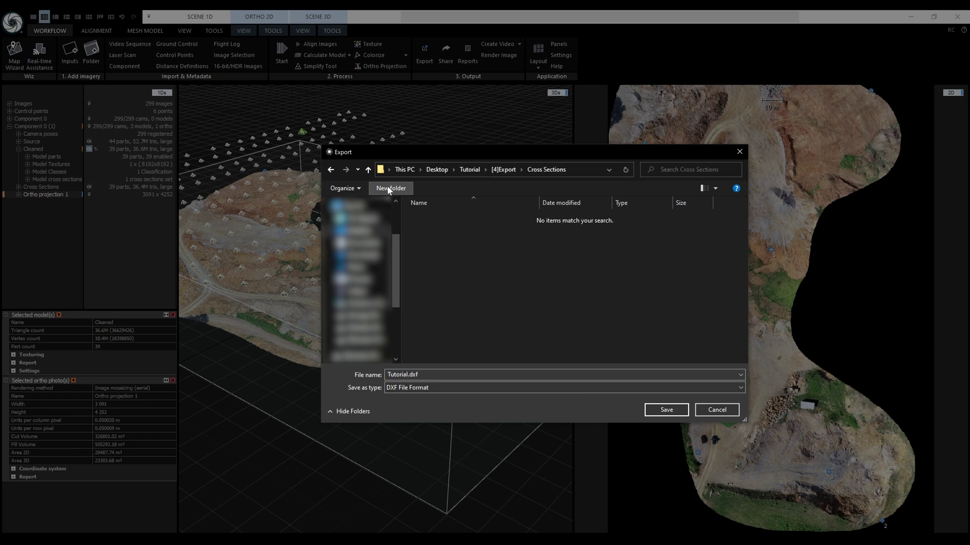
pyautogui.click(680, 410)
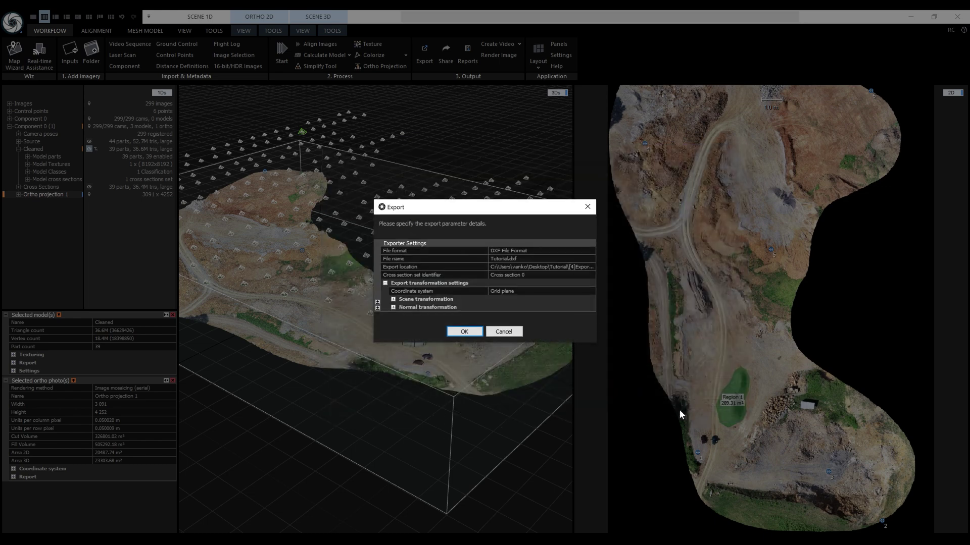
# - Set Project output coordinates and start the cross-section export
pyautogui.click(592, 292)
pyautogui.click(592, 291)
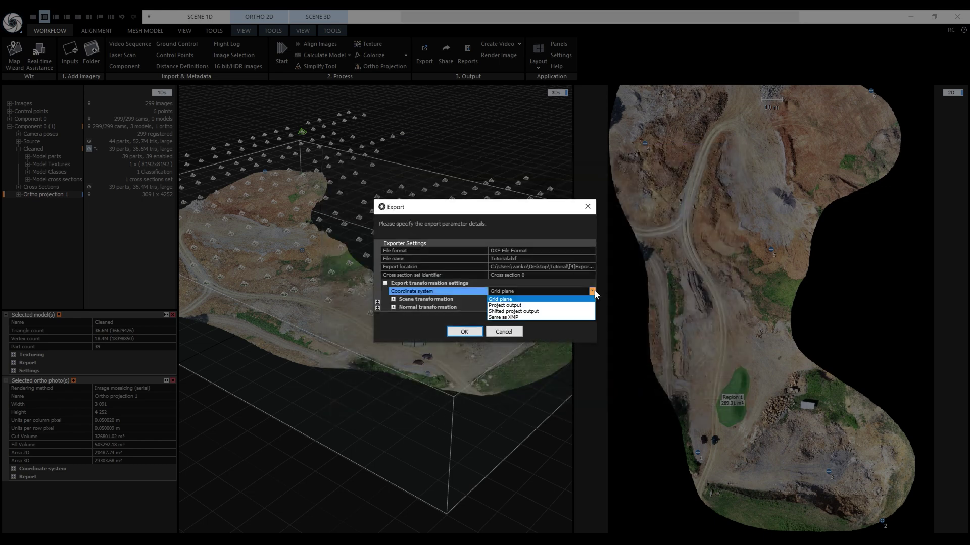
pyautogui.click(536, 305)
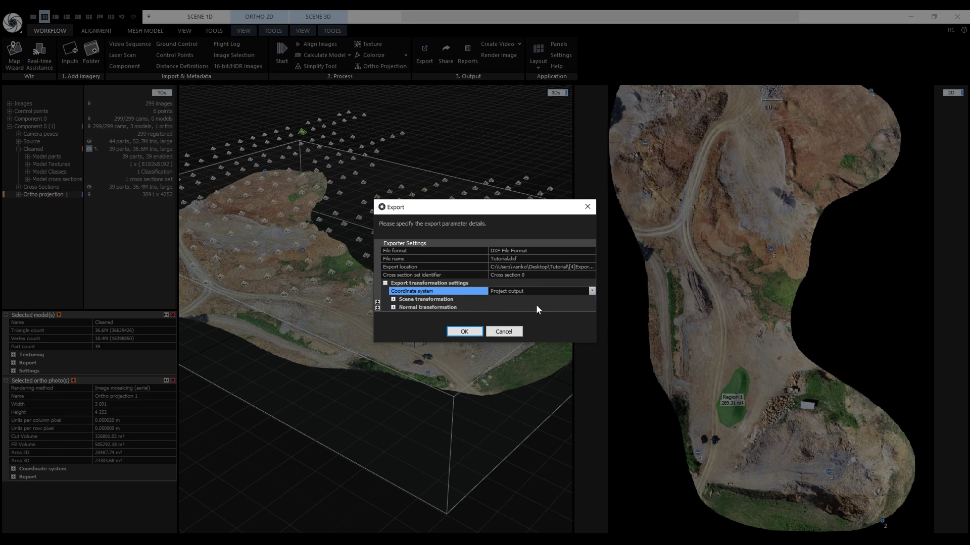
pyautogui.click(475, 332)
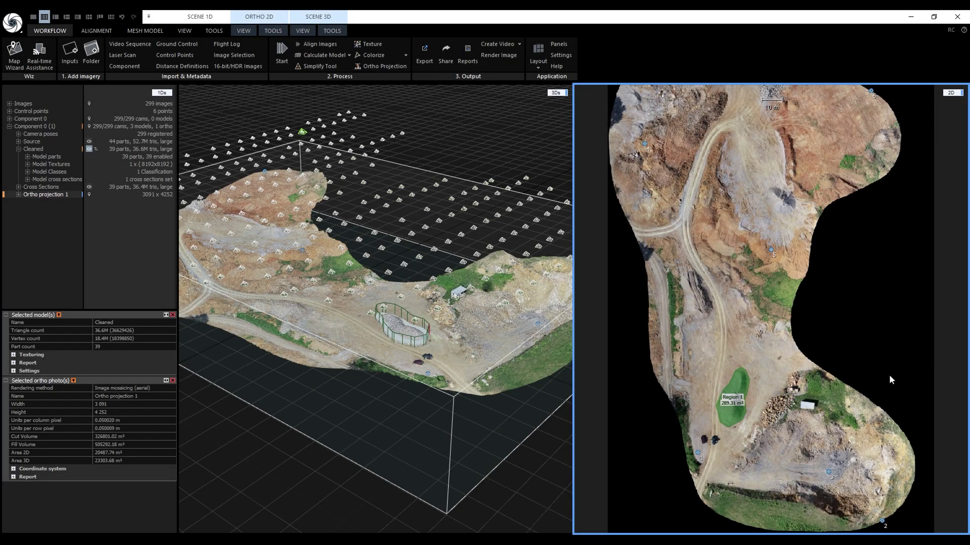
# - Export the contour lines in DXF File Format as Tutorial.dxf in a new Contours folder
pyautogui.click(424, 53)
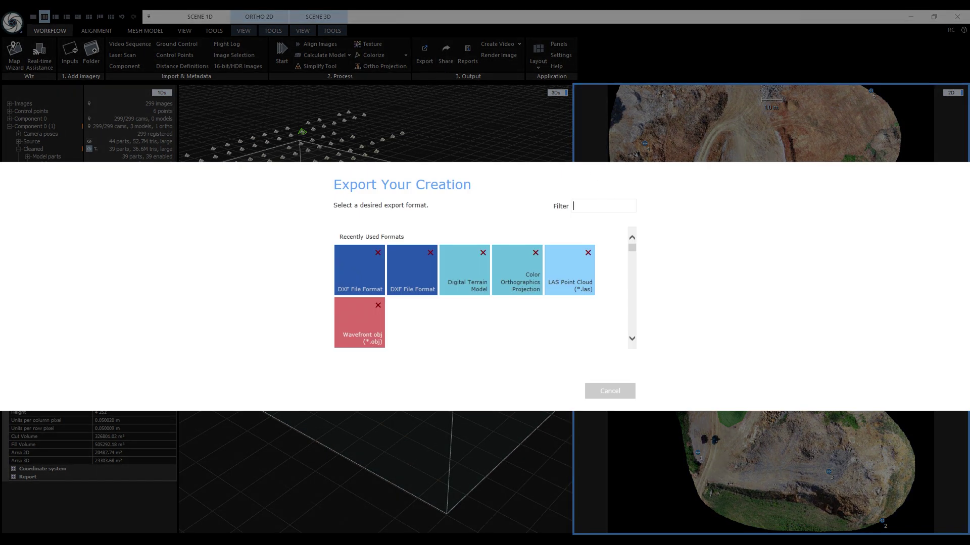
pyautogui.write('dxf')
pyautogui.moveTo(631, 252); pyautogui.dragTo(630, 307)
pyautogui.click(361, 303)
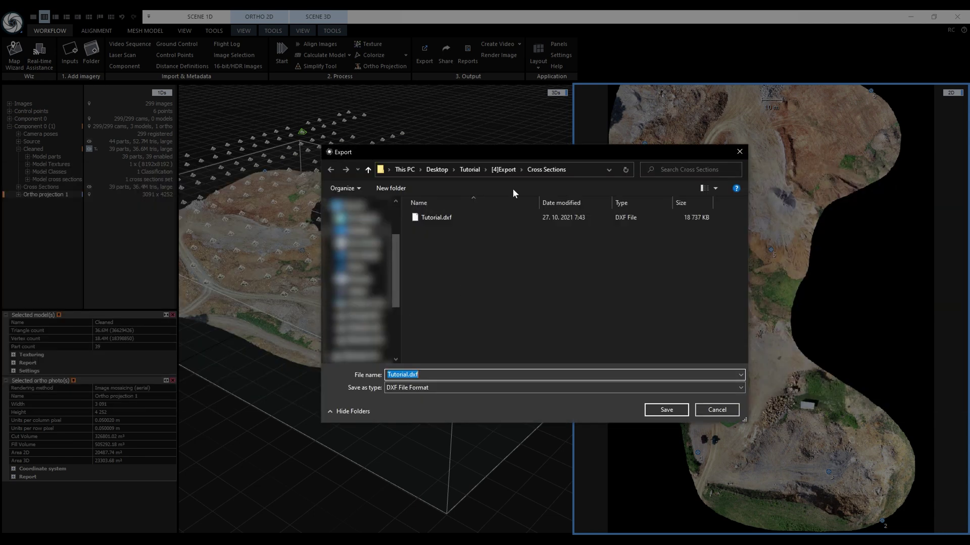
pyautogui.click(504, 170)
pyautogui.click(397, 188)
pyautogui.write('Contours')
pyautogui.press('Return')
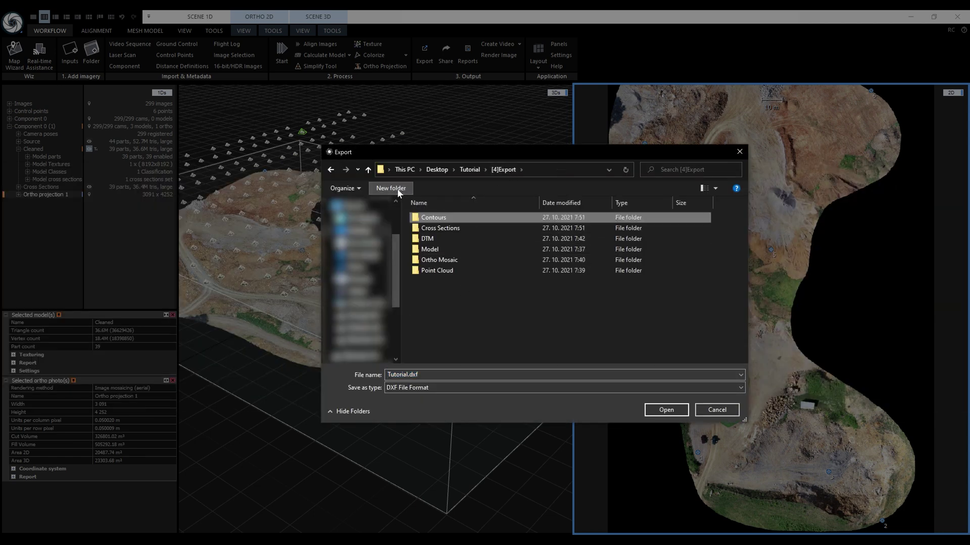
pyautogui.press('Return')
pyautogui.click(671, 411)
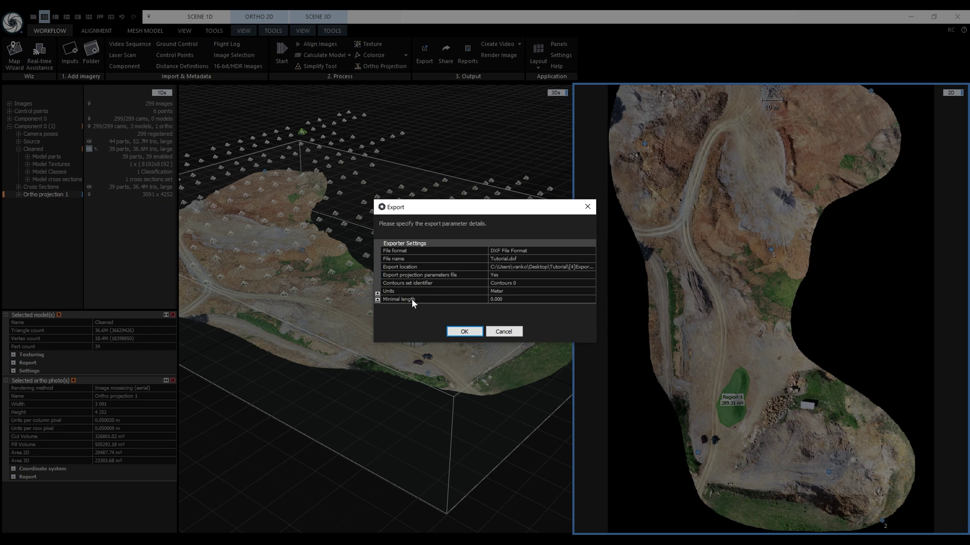
pyautogui.moveTo(411, 299)
pyautogui.click(475, 332)
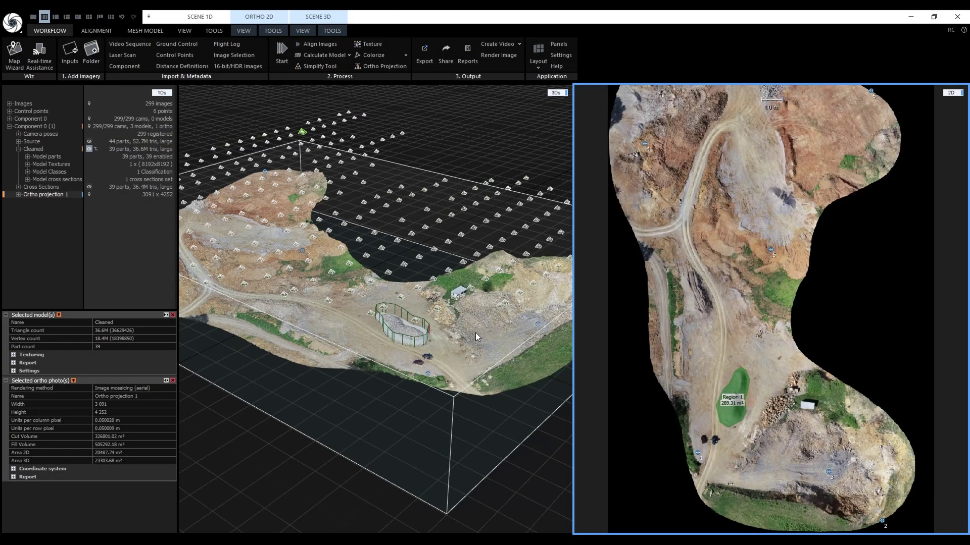
# - Pick the Registration and Georeferencing Accuracy Report and create a Registration Report folder for it
pyautogui.click(463, 55)
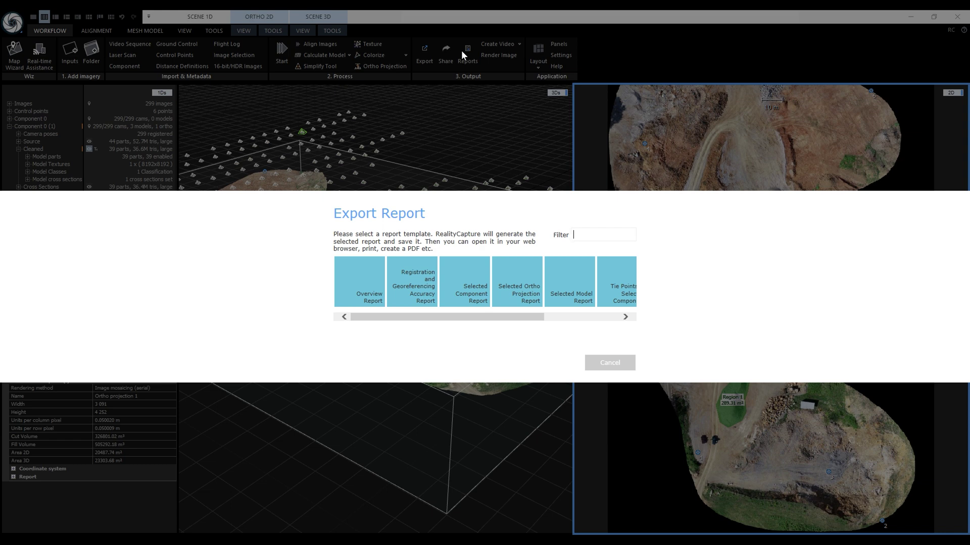
pyautogui.click(413, 281)
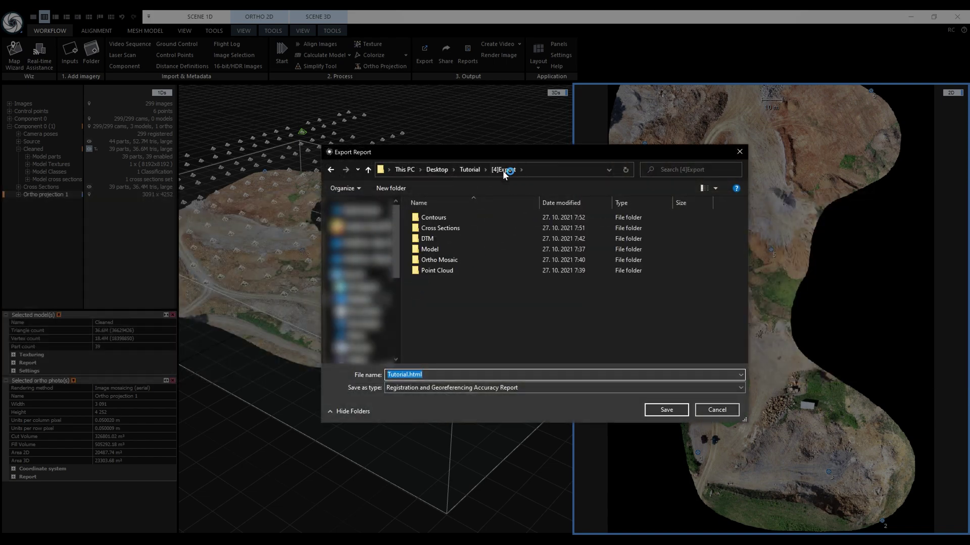
pyautogui.click(396, 189)
pyautogui.write('Registration Report')
pyautogui.press('Return')
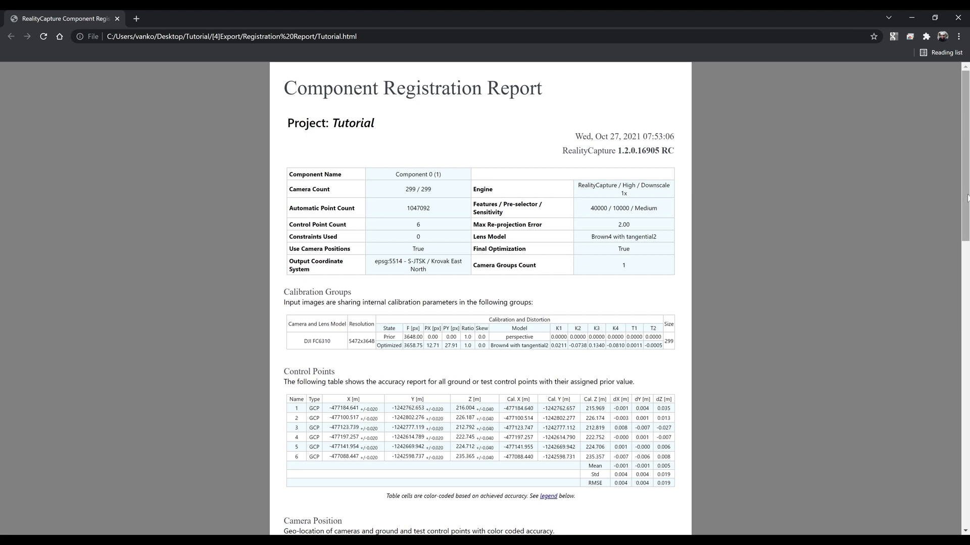
# - Pick the Selected Ortho Projection Report and create an Ortho Report folder under [4]Export
pyautogui.moveTo(966, 202); pyautogui.dragTo(965, 460)
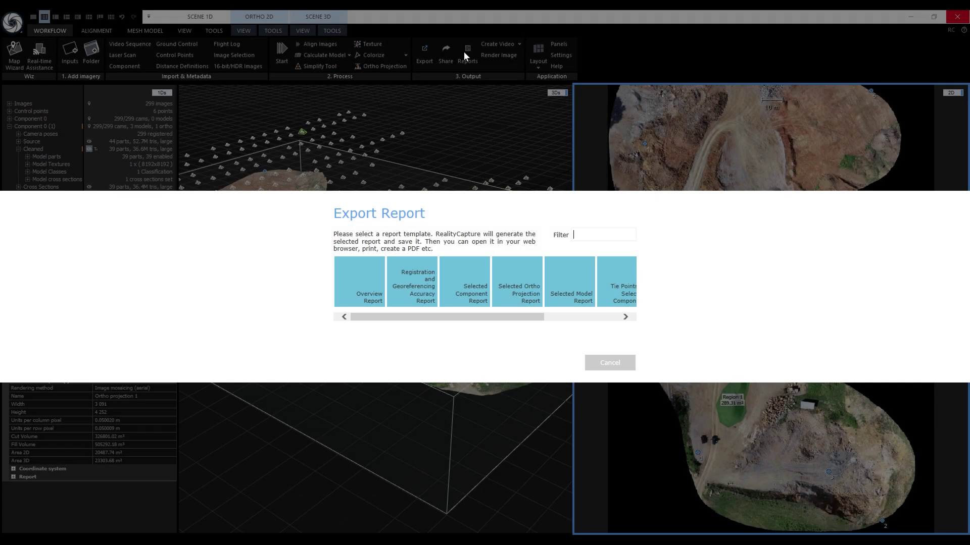
pyautogui.click(517, 281)
pyautogui.click(503, 170)
pyautogui.click(399, 189)
pyautogui.write('Ortho Report')
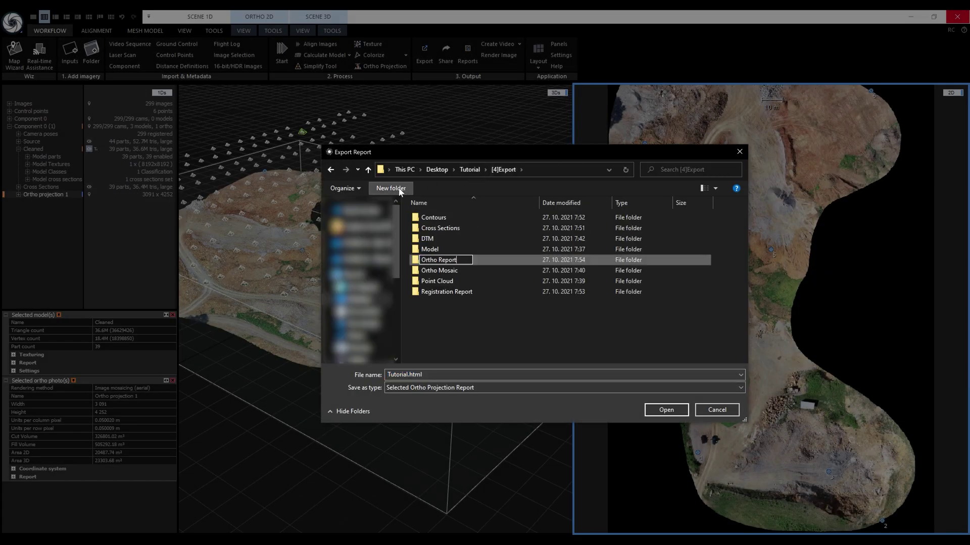
pyautogui.press('Return')
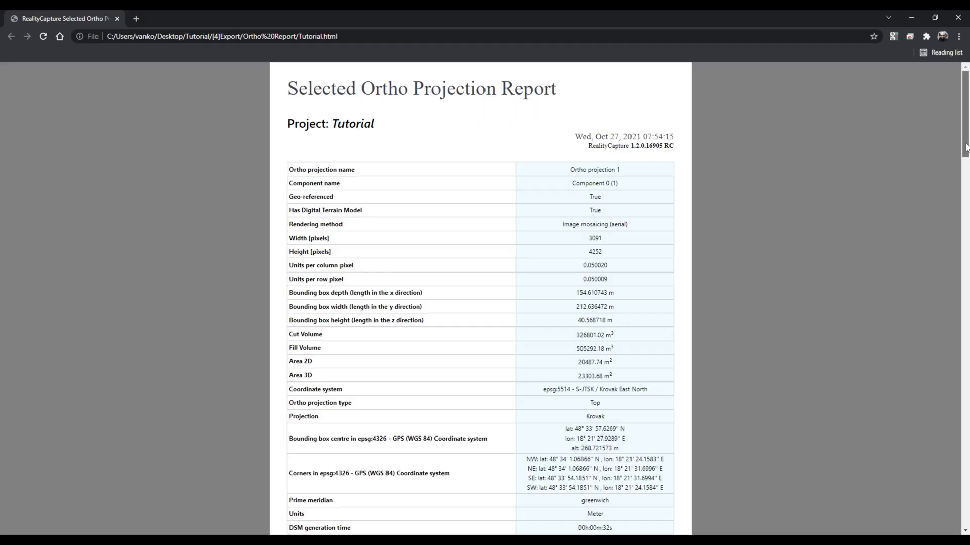
# - Scroll to the Region 1 height profile and place points 2 through 5 along it
pyautogui.scroll(-5, 966, 163)
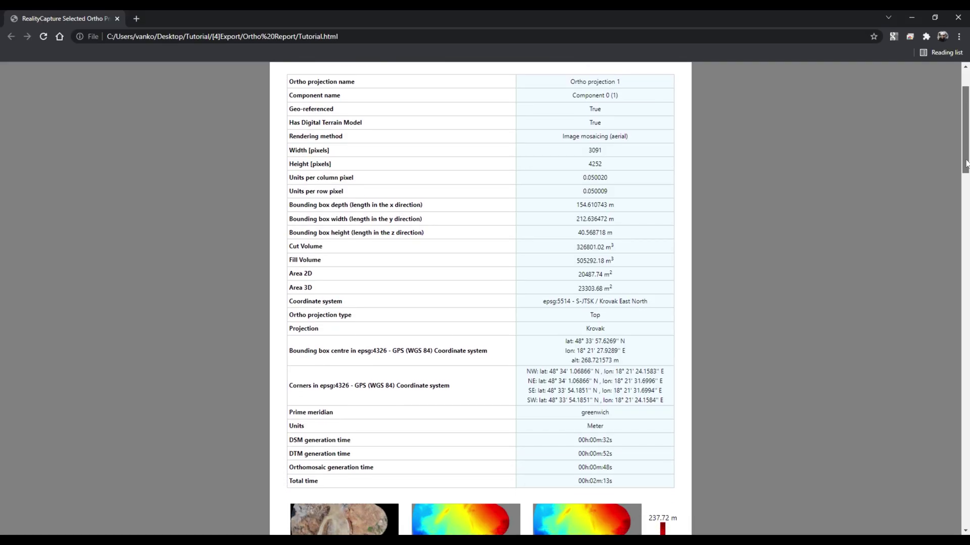
pyautogui.moveTo(966, 163); pyautogui.dragTo(960, 520)
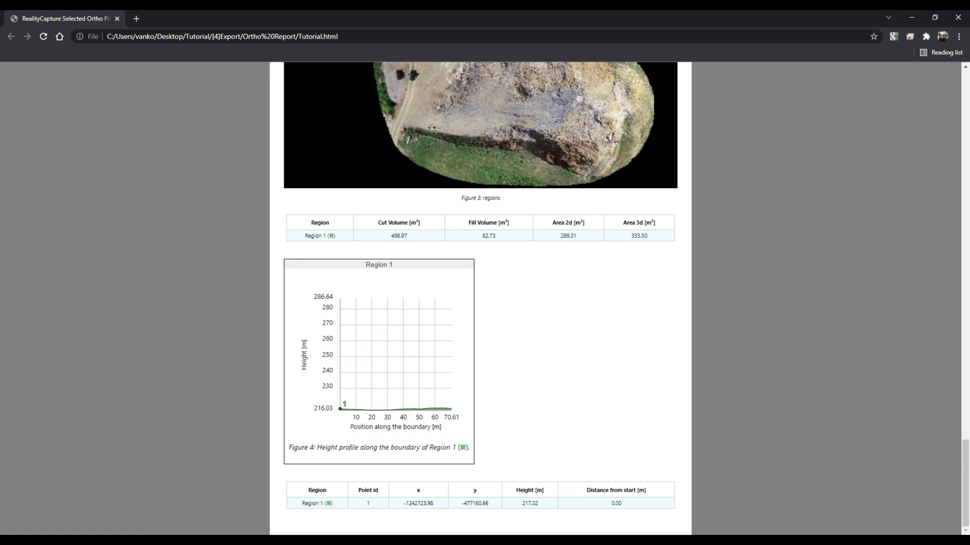
pyautogui.click(364, 393)
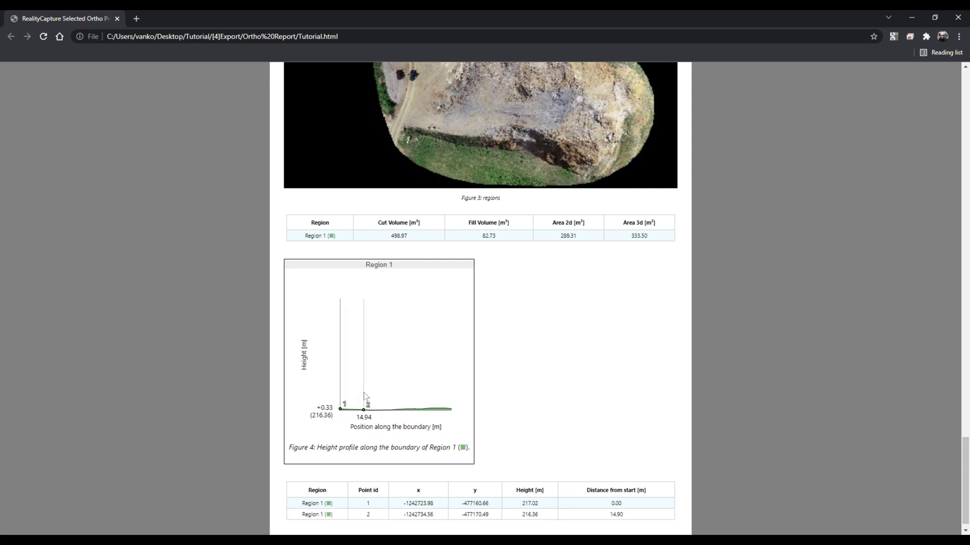
pyautogui.click(393, 391)
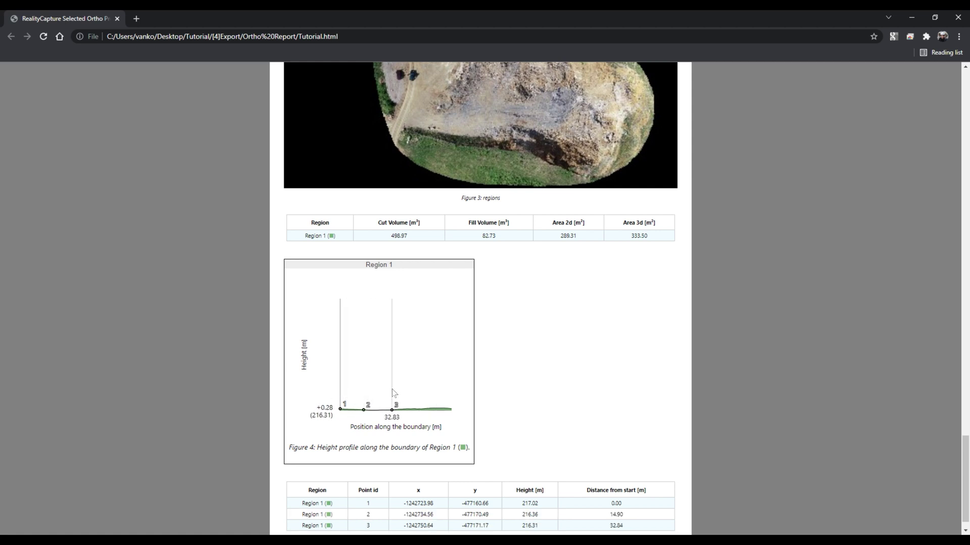
pyautogui.click(420, 387)
pyautogui.click(444, 394)
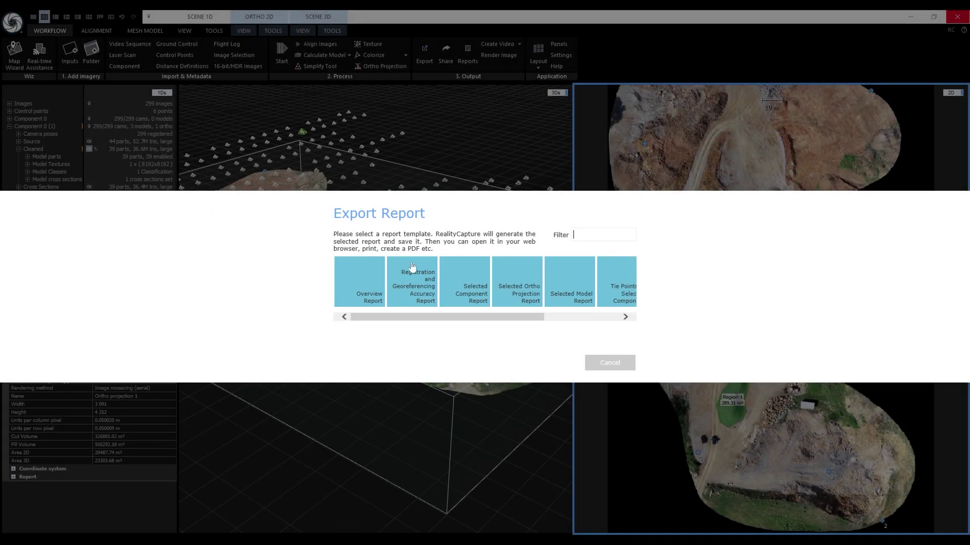
# - Switch to a satellite basemap and show the image positions, Digital Surface Model and Digital Terrain Model layers
pyautogui.moveTo(442, 317); pyautogui.dragTo(532, 324)
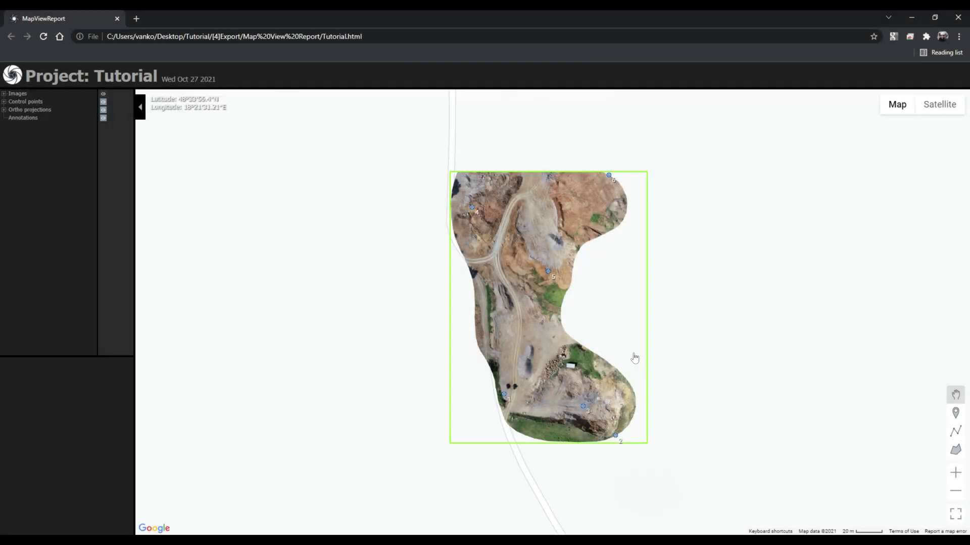
pyautogui.scroll(1, 635, 357)
pyautogui.scroll(-1, 630, 353)
pyautogui.click(4, 110)
pyautogui.click(12, 117)
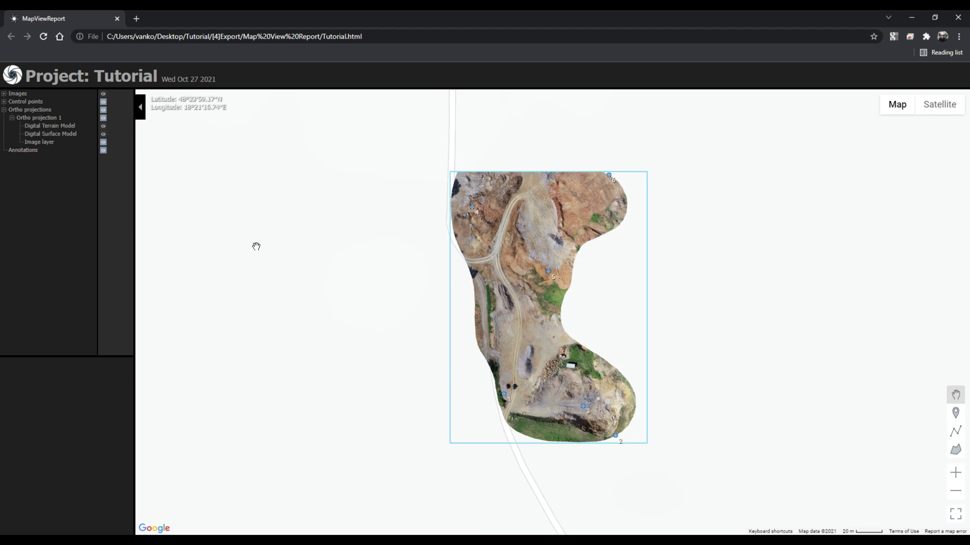
pyautogui.click(936, 118)
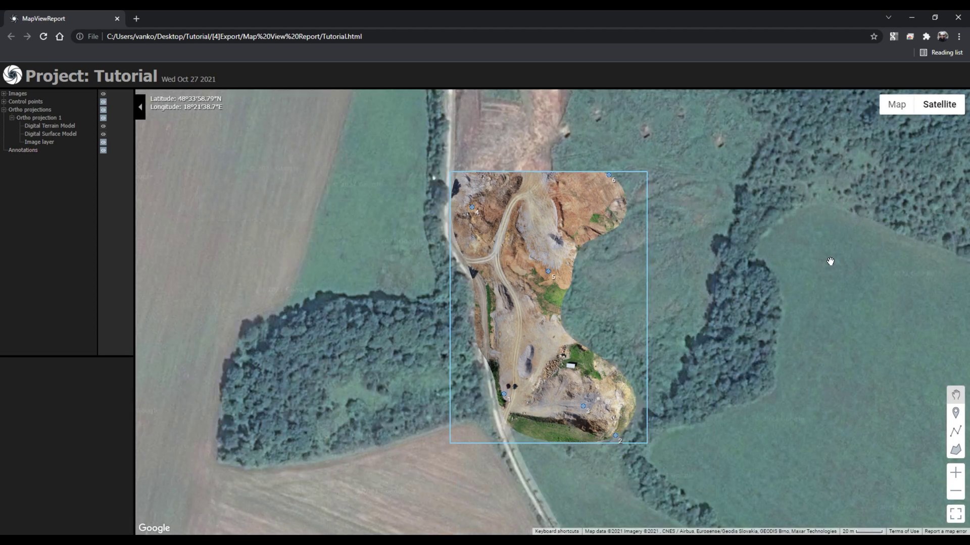
pyautogui.click(103, 95)
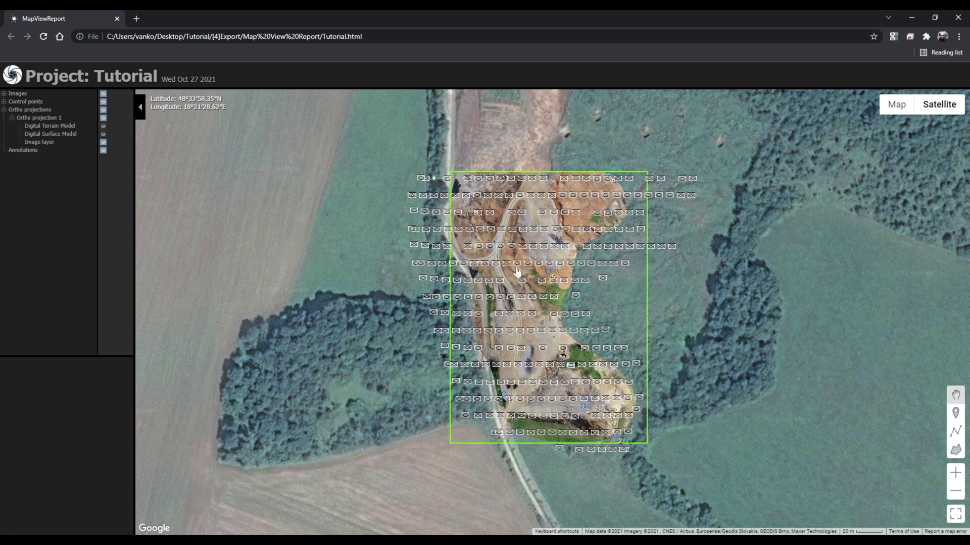
pyautogui.click(103, 134)
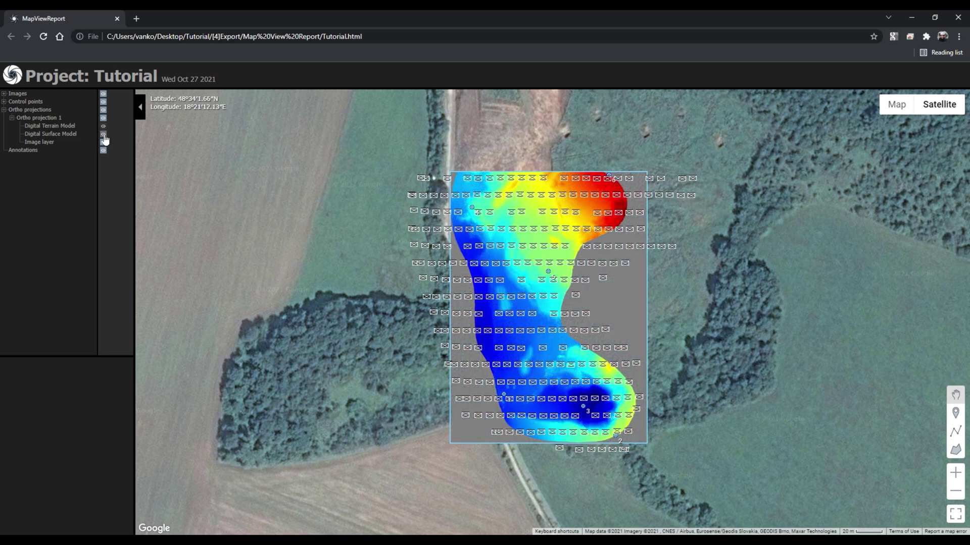
pyautogui.click(103, 126)
# - Draw a four-corner area measurement of 393.35 m² over the quarry
pyautogui.scroll(1, 512, 388)
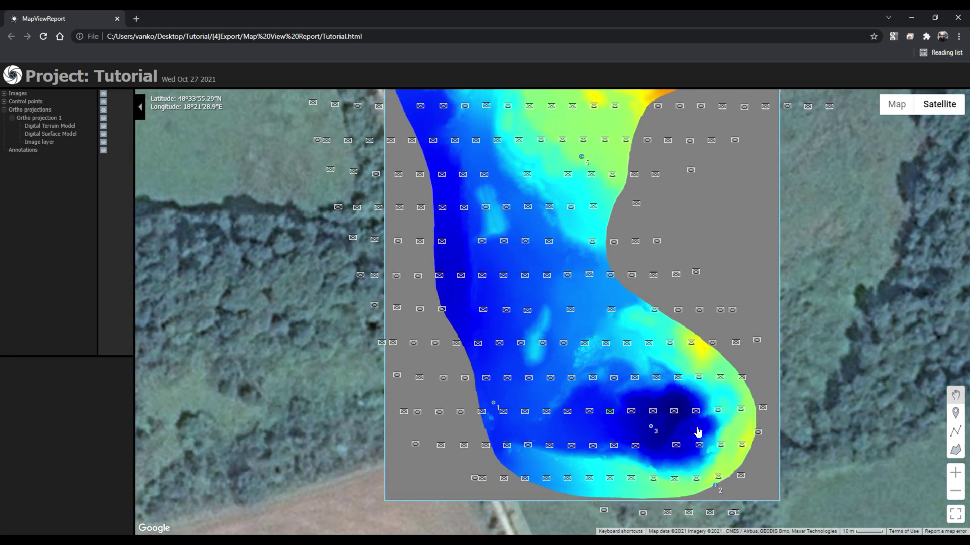
pyautogui.click(955, 450)
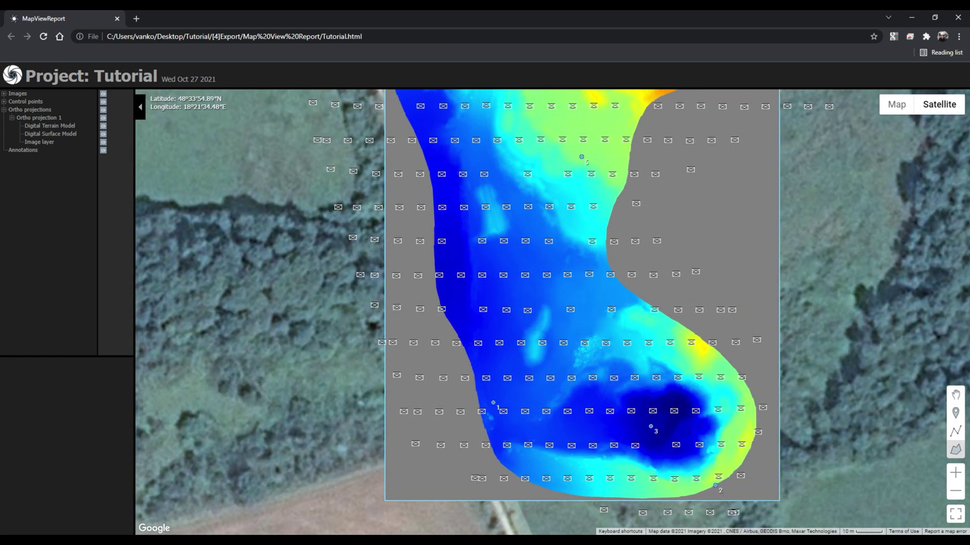
pyautogui.click(539, 301)
pyautogui.click(506, 359)
pyautogui.click(539, 378)
pyautogui.doubleClick(571, 313)
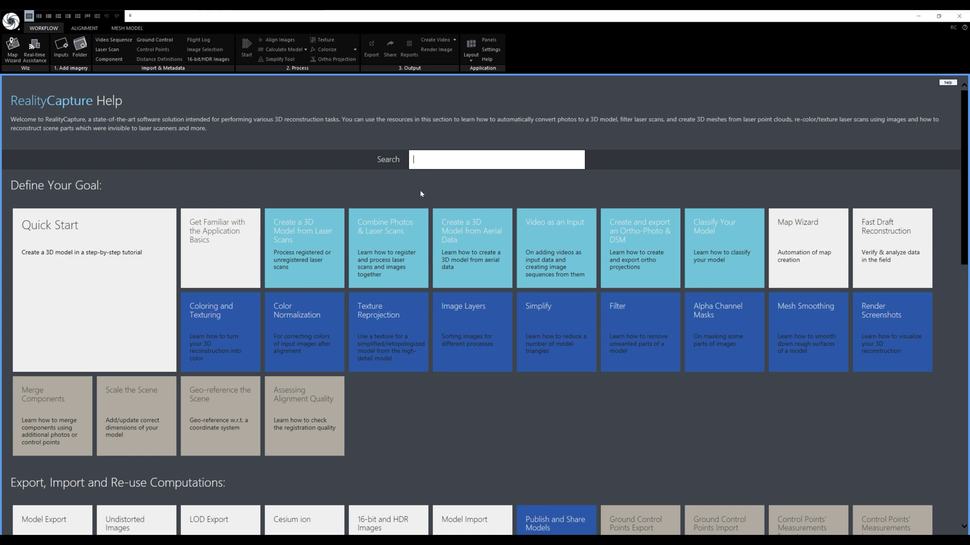
# - Search the Help for 'Reports' and open the Custom Report Template help page
pyautogui.write('Reports')
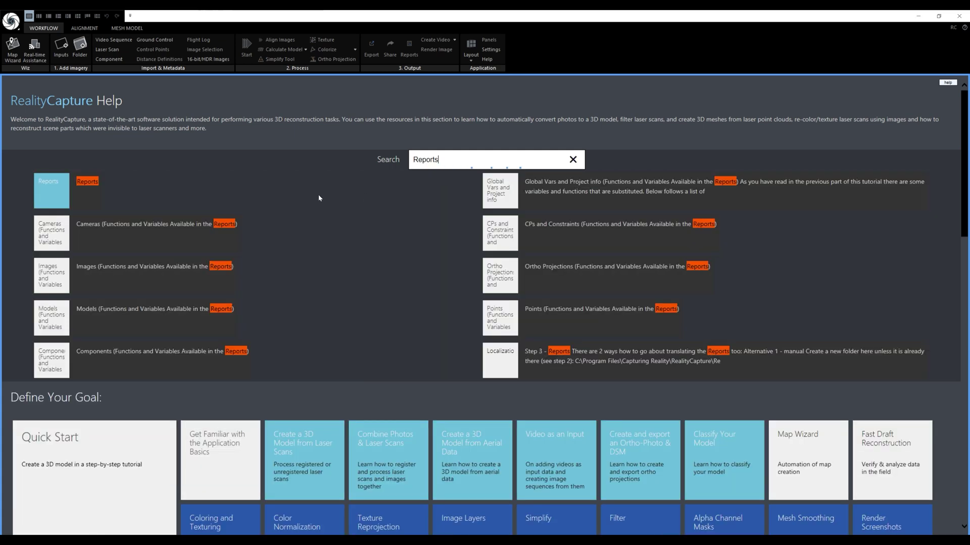
pyautogui.click(59, 196)
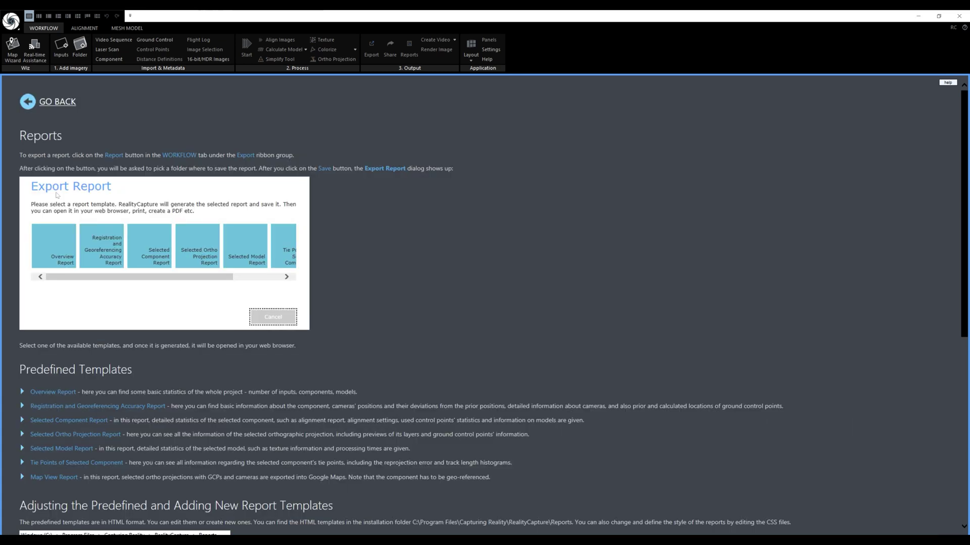
pyautogui.scroll(-2, 461, 311)
pyautogui.scroll(-8, 460, 312)
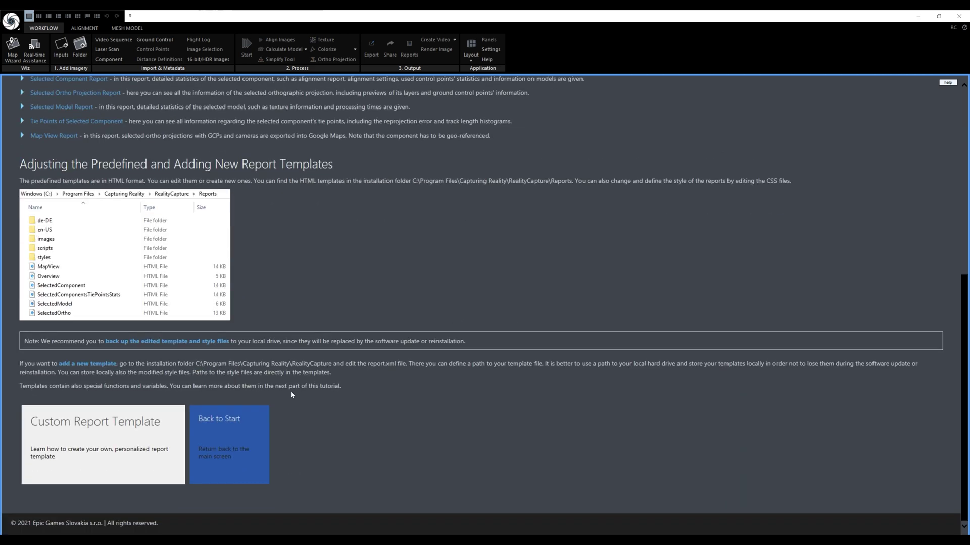
pyautogui.click(152, 448)
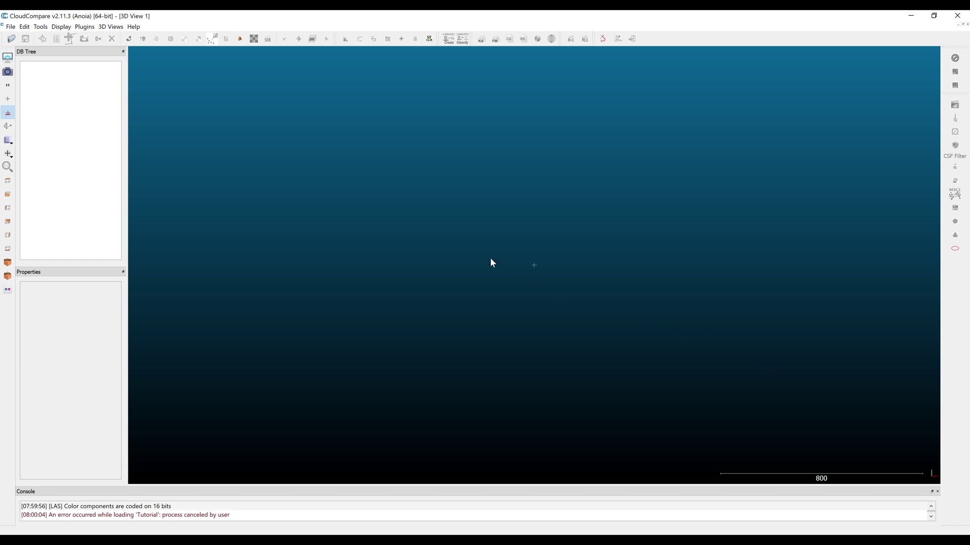
# - Open Tutorial.las, apply all LAS import settings and accept the suggested global coordinate shift
pyautogui.click(11, 39)
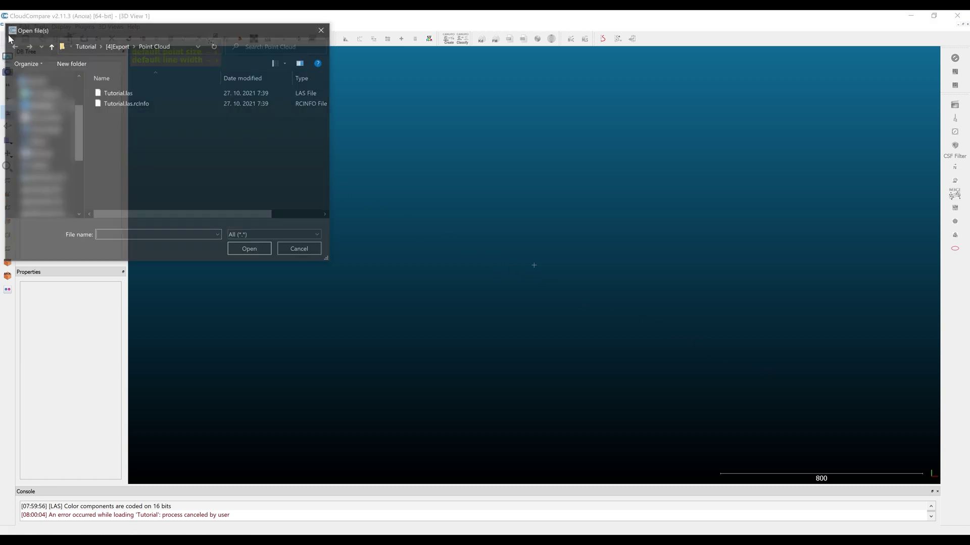
pyautogui.click(135, 93)
pyautogui.click(263, 250)
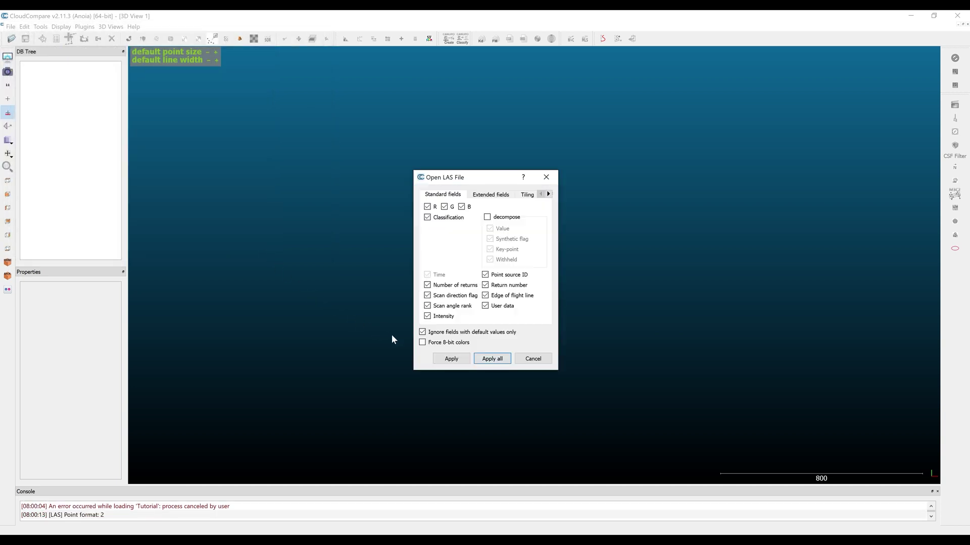
pyautogui.click(442, 359)
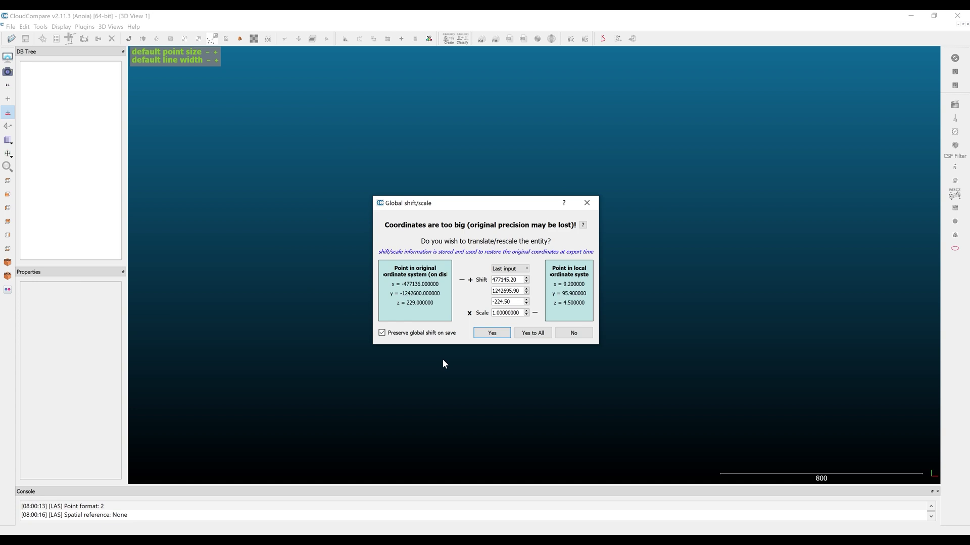
pyautogui.click(505, 334)
pyautogui.moveTo(651, 274)
pyautogui.mouseDown()
pyautogui.moveTo(663, 157)
pyautogui.moveTo(655, 273)
pyautogui.mouseUp()
pyautogui.scroll(5, 655, 274)
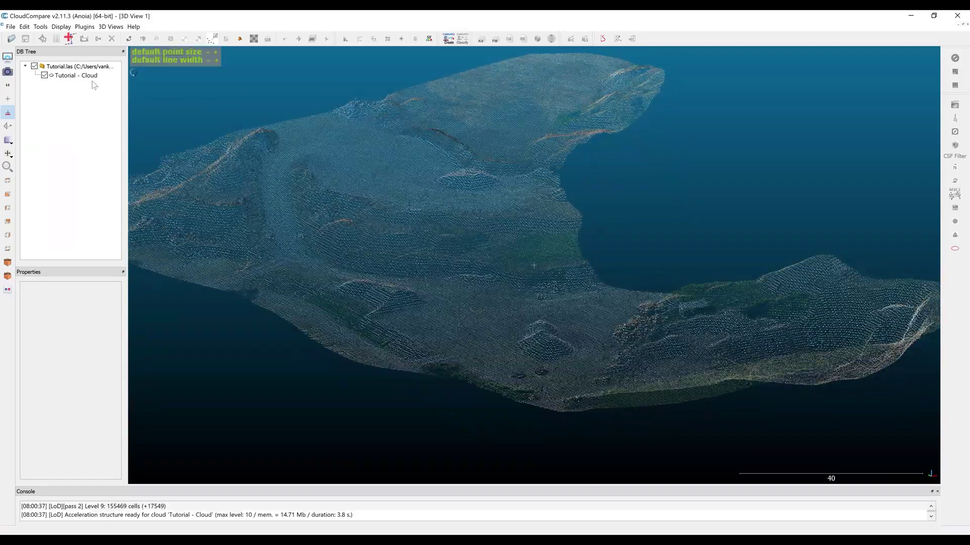
# - Colour Tutorial - Cloud by the Classification scalar field
pyautogui.click(84, 80)
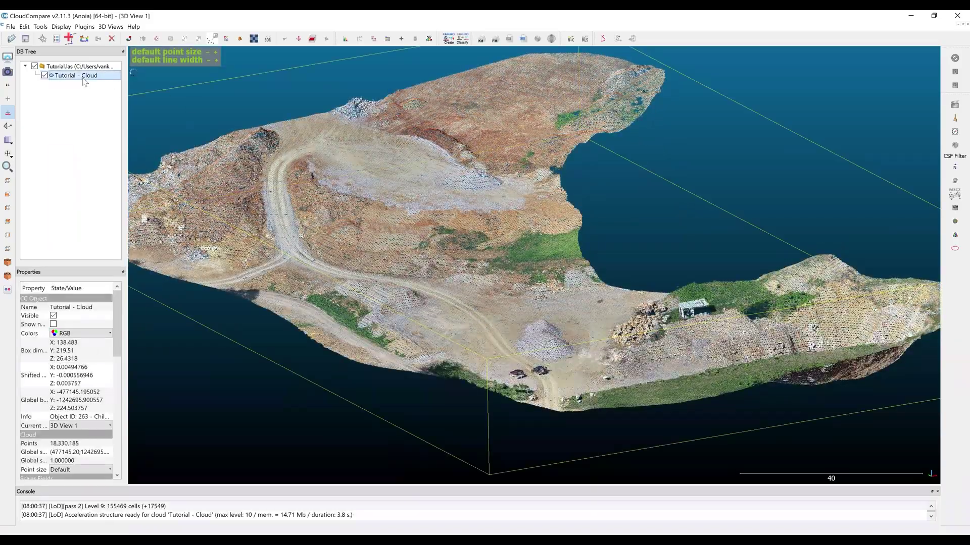
pyautogui.click(110, 334)
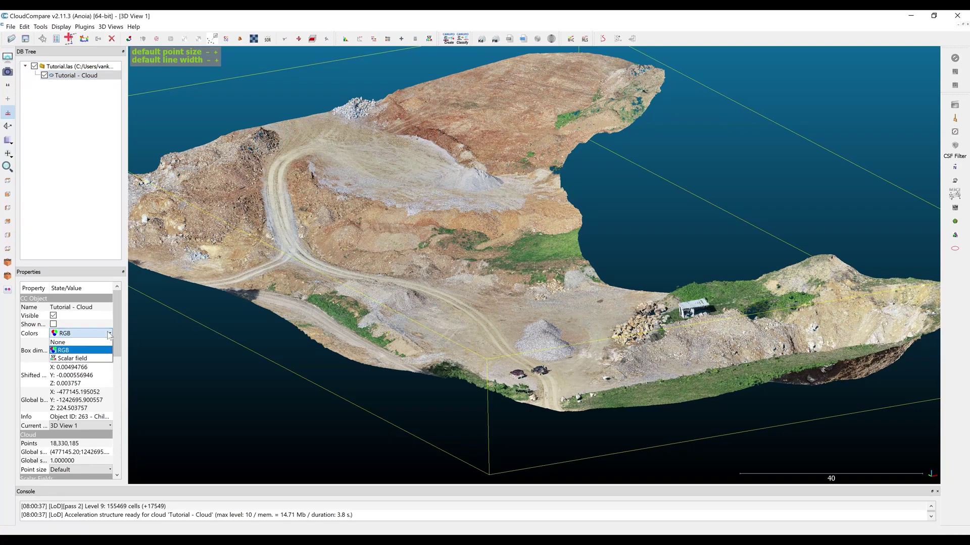
pyautogui.click(107, 359)
pyautogui.moveTo(116, 344); pyautogui.dragTo(119, 385)
pyautogui.click(103, 378)
pyautogui.click(104, 403)
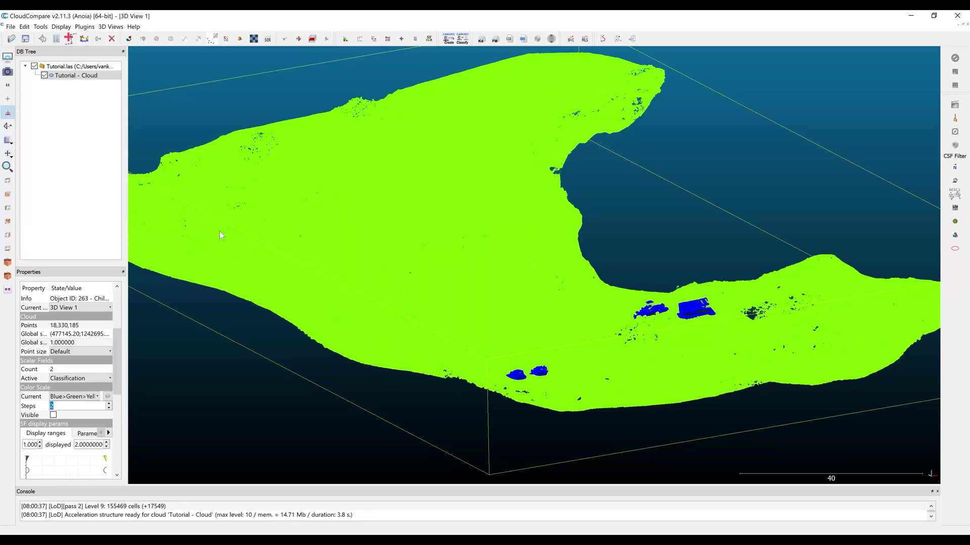
# - Apply the EDL (eye-dome lighting) shader to the cloud
pyautogui.click(61, 27)
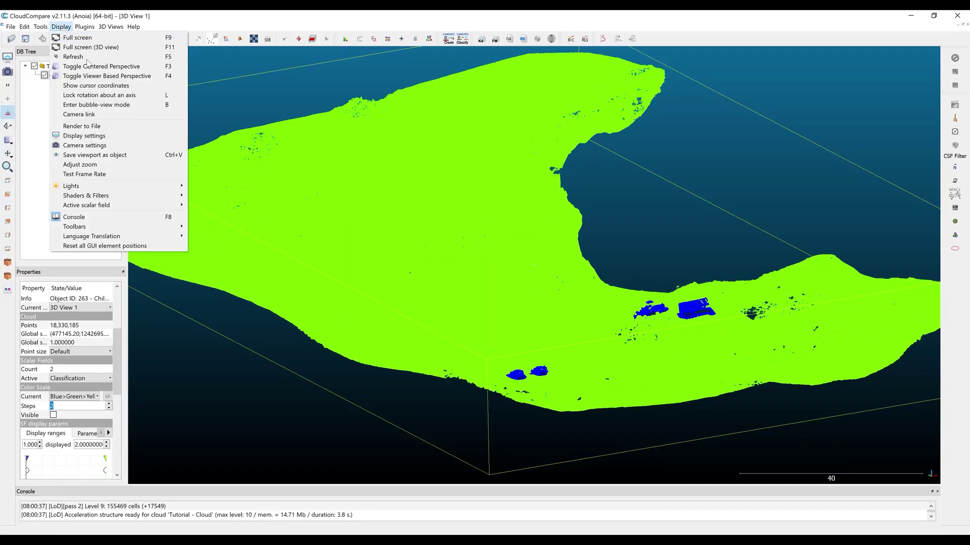
pyautogui.moveTo(140, 198)
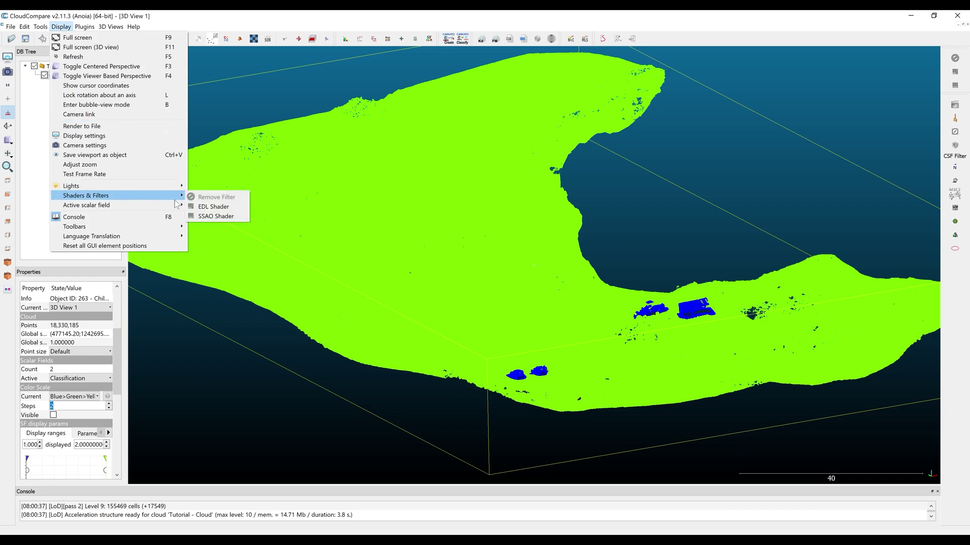
pyautogui.click(235, 207)
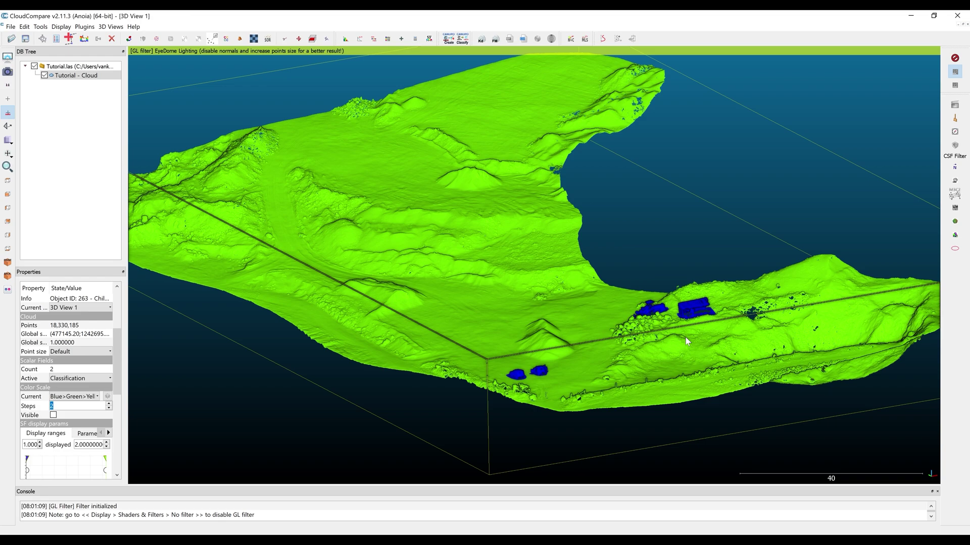
# - Open the contour file Contours\Tutorial.dxf from the [4]Export folder
pyautogui.click(10, 40)
pyautogui.click(114, 45)
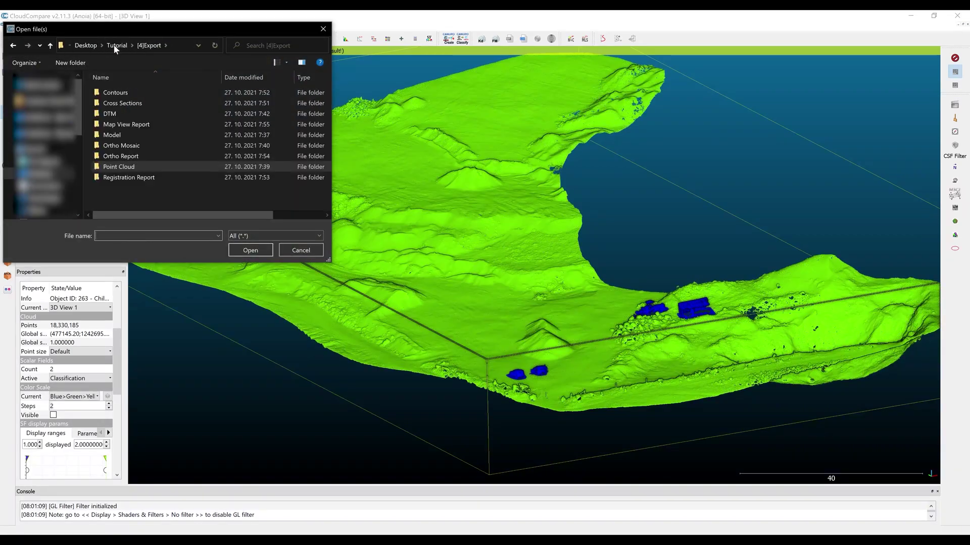
pyautogui.doubleClick(121, 93)
pyautogui.click(122, 92)
pyautogui.click(256, 247)
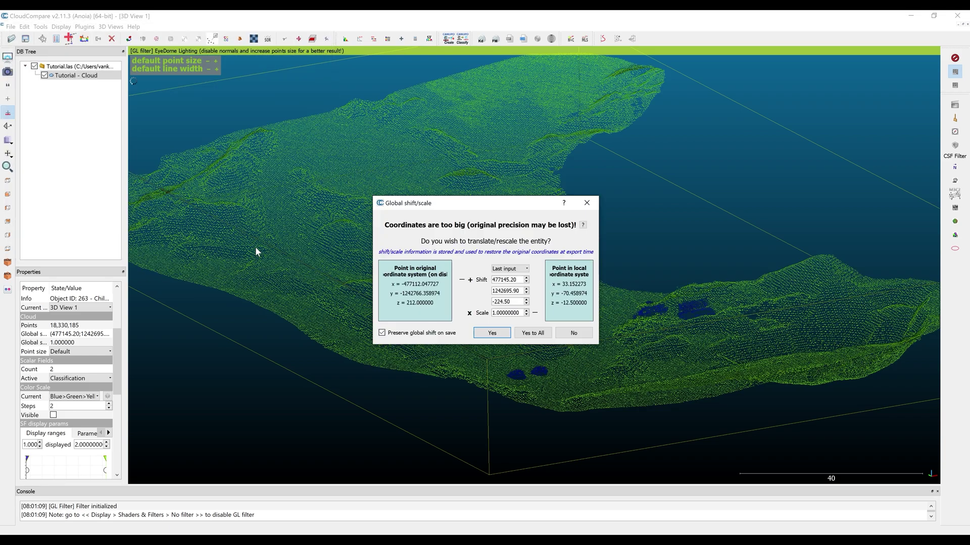
# - Accept the global shift for the contours and hide Tutorial - Cloud, leaving only contours
pyautogui.click(492, 333)
pyautogui.scroll(5, 543, 214)
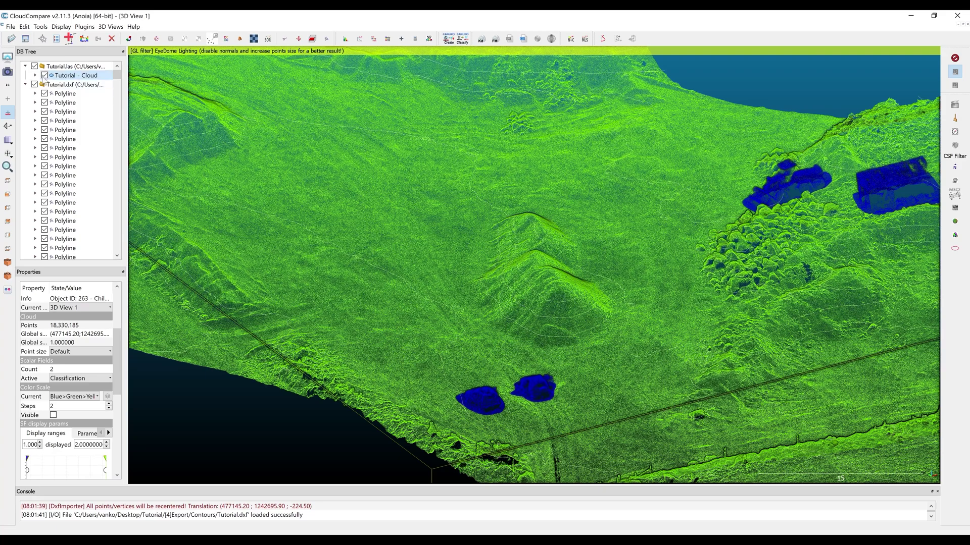
pyautogui.click(44, 75)
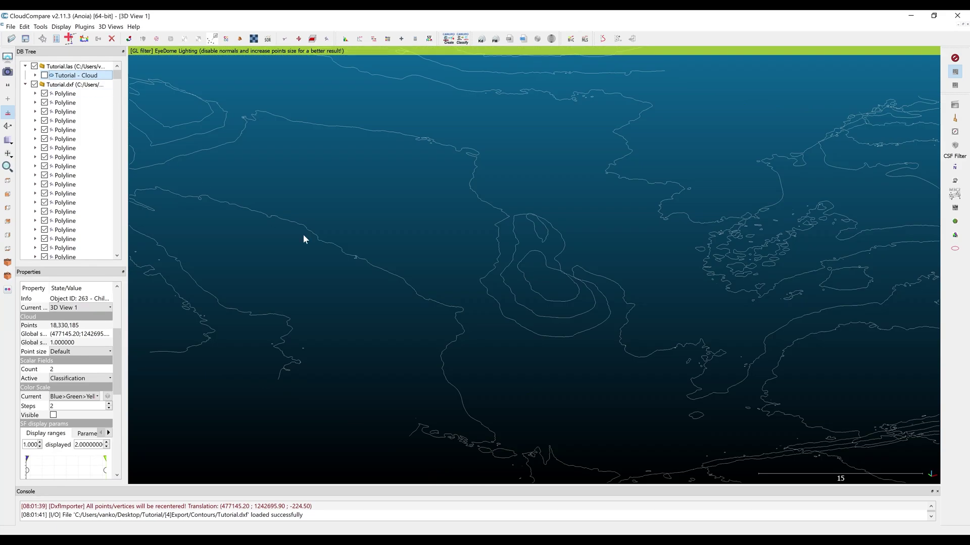
pyautogui.moveTo(576, 367); pyautogui.dragTo(567, 338)
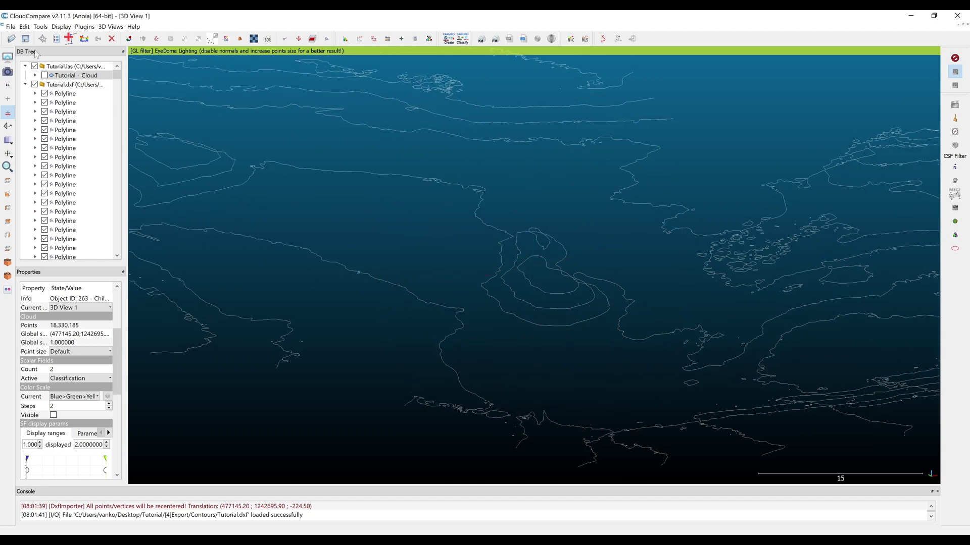
# - Load Cross Sections\Tutorial.dxf with the global shift accepted
pyautogui.click(11, 39)
pyautogui.click(115, 46)
pyautogui.doubleClick(130, 101)
pyautogui.click(118, 93)
pyautogui.click(259, 250)
pyautogui.click(500, 333)
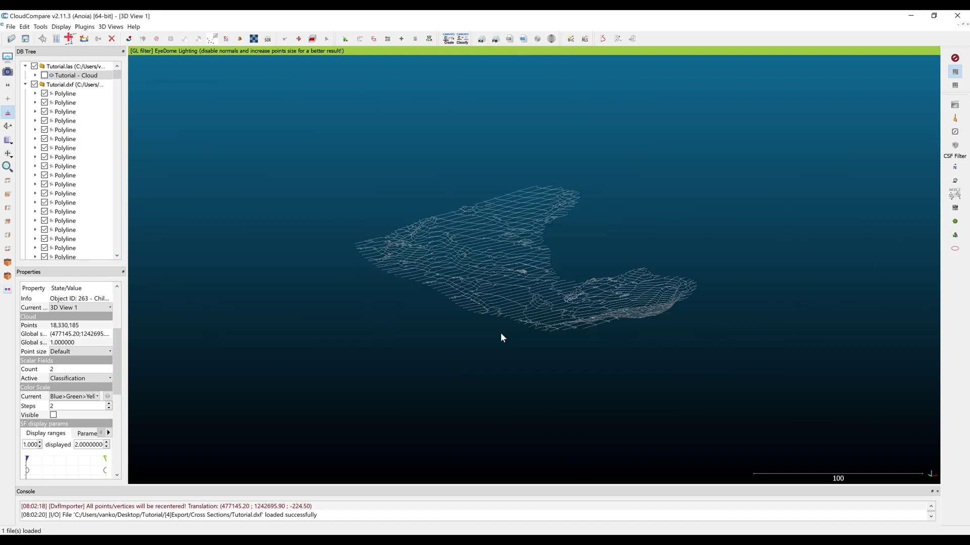
pyautogui.scroll(6, 501, 334)
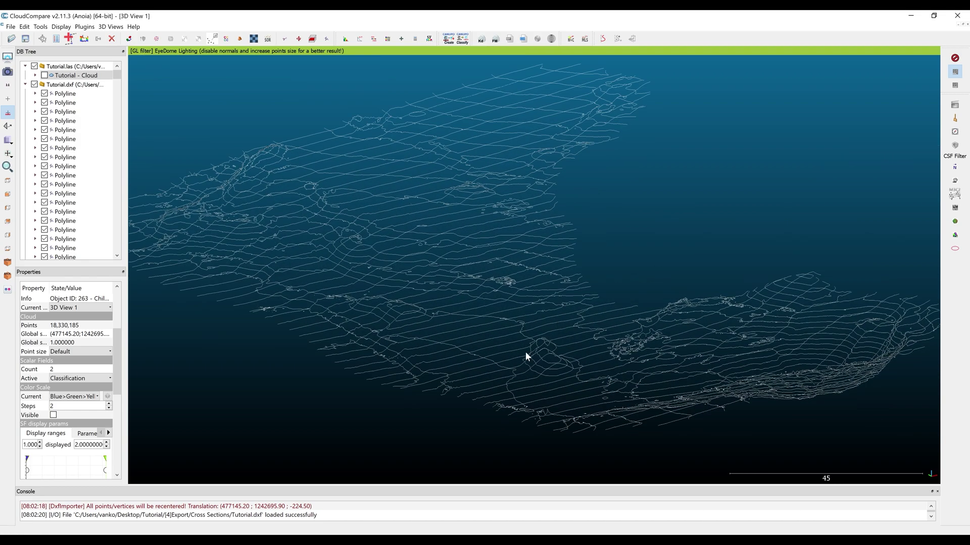
pyautogui.moveTo(526, 344); pyautogui.dragTo(480, 368)
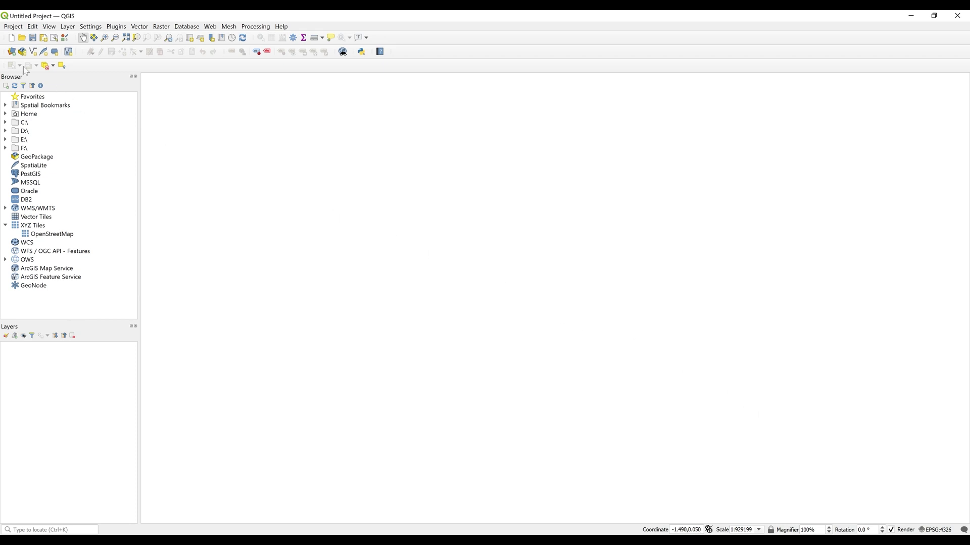
# - Add the orthomosaic TIFF from the Ortho Mosaic folder as a raster layer
pyautogui.click(7, 50)
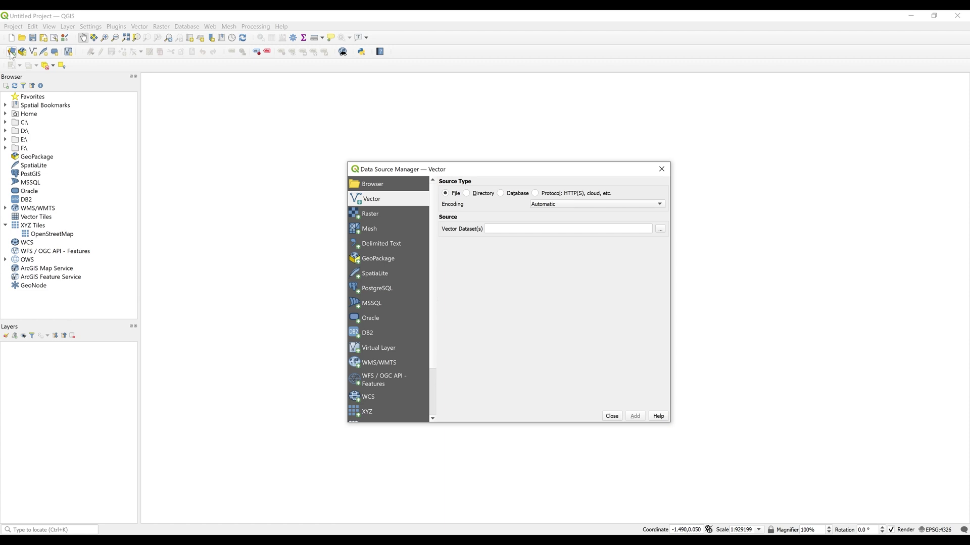
pyautogui.click(406, 213)
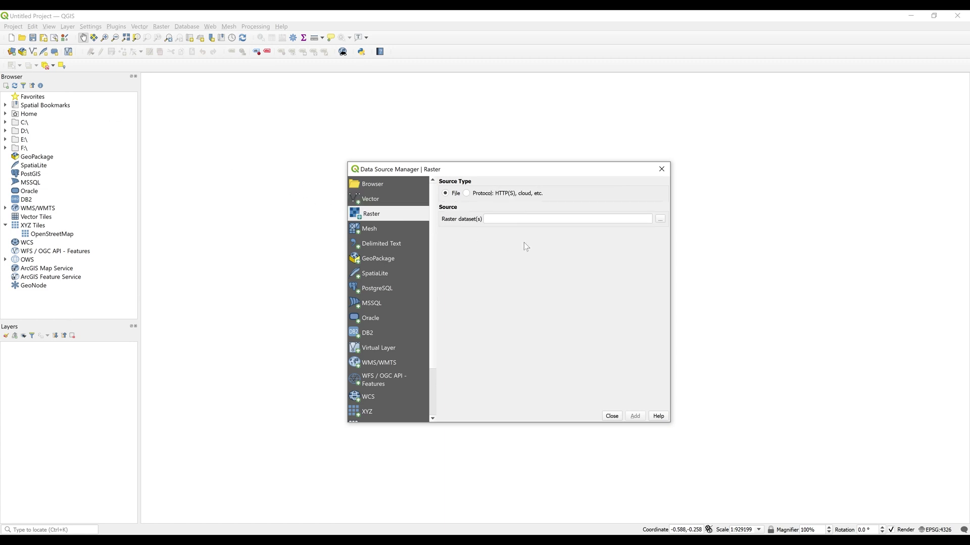
pyautogui.click(660, 219)
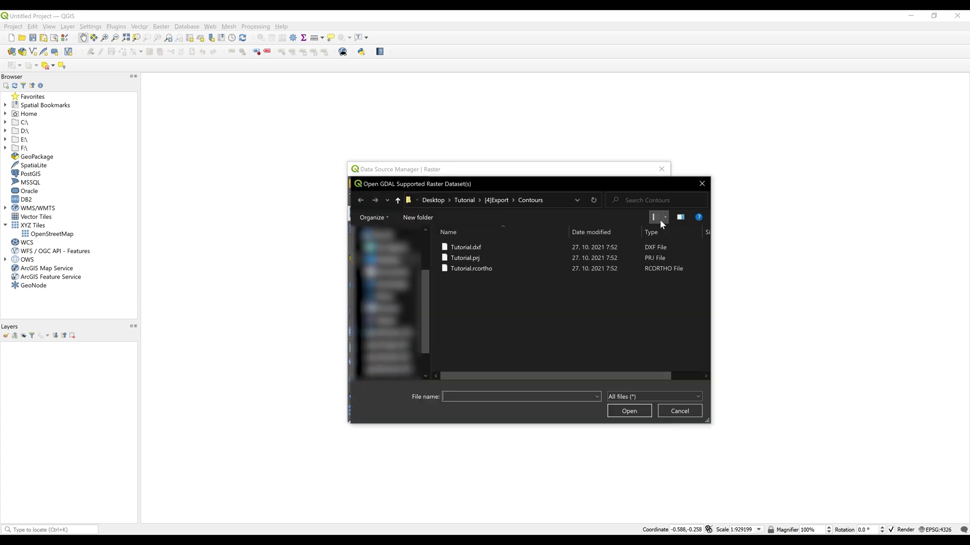
pyautogui.doubleClick(489, 299)
pyautogui.click(574, 262)
pyautogui.click(629, 411)
pyautogui.click(642, 420)
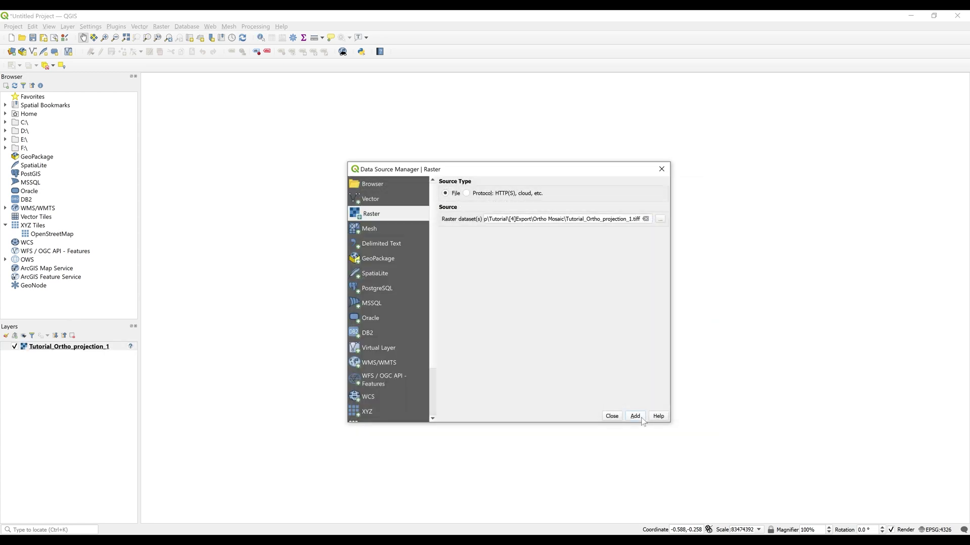
pyautogui.click(612, 417)
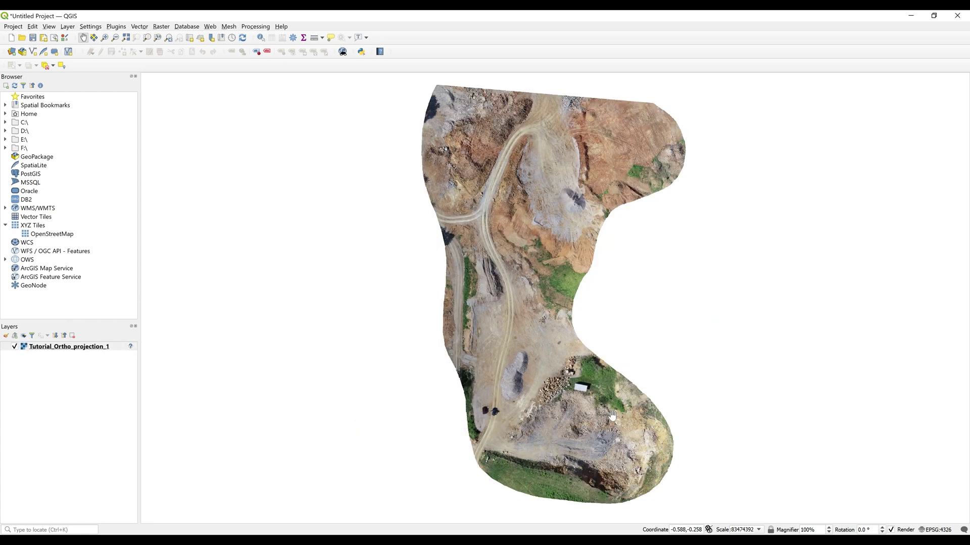
# - Set the Tutorial_Ortho_projection_1 layer CRS to S-JTSK / Krovak East North
pyautogui.click(130, 348)
pyautogui.click(131, 347)
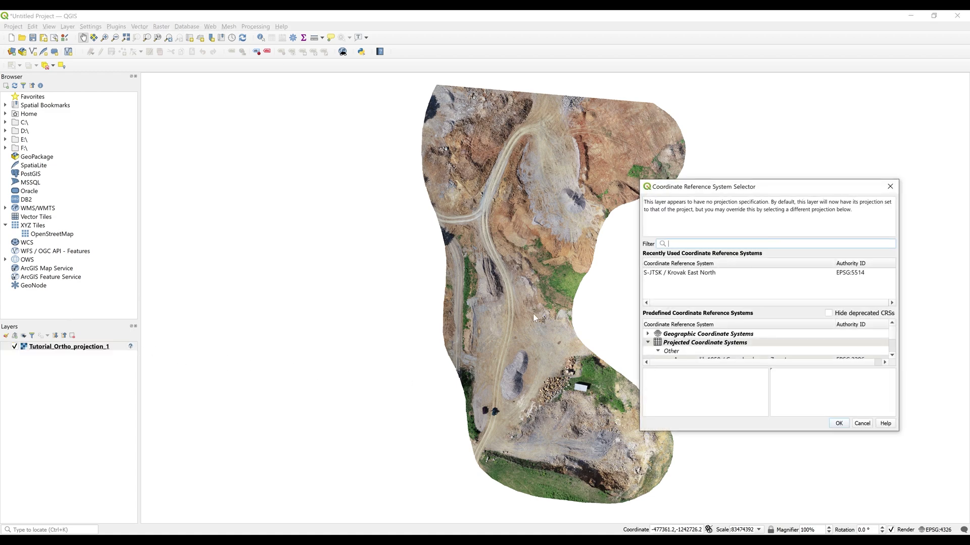
pyautogui.click(701, 273)
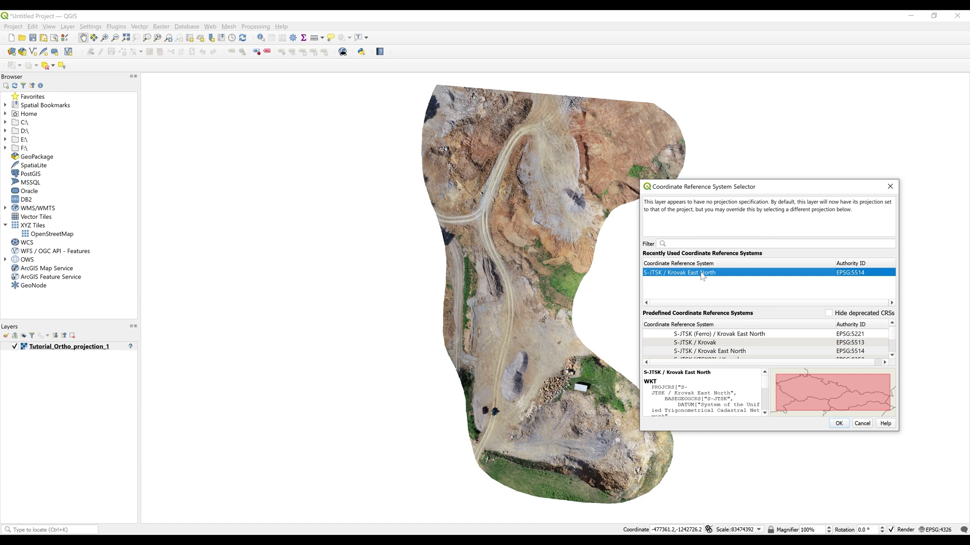
pyautogui.click(839, 424)
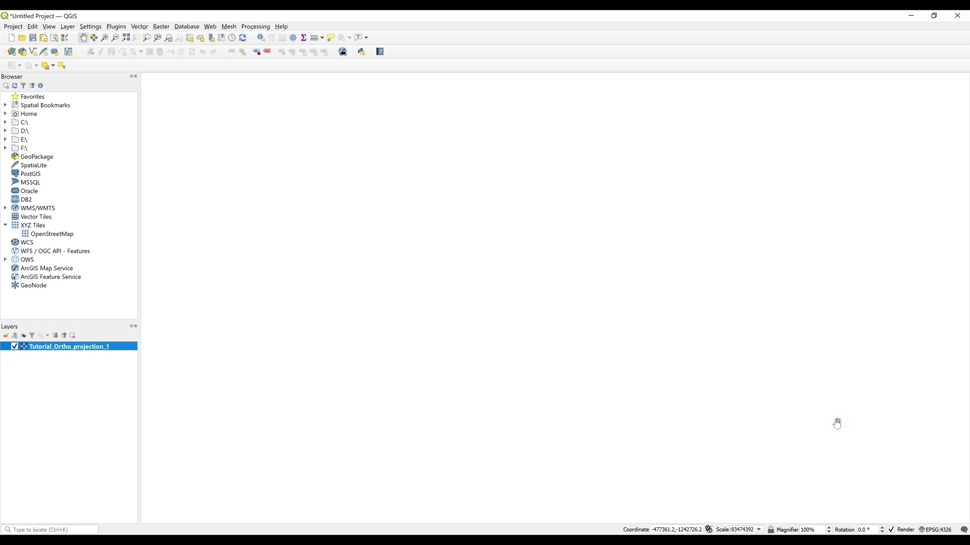
# - Change the project CRS from EPSG:4326 to S-JTSK / Krovak East North (EPSG:5514)
pyautogui.click(943, 531)
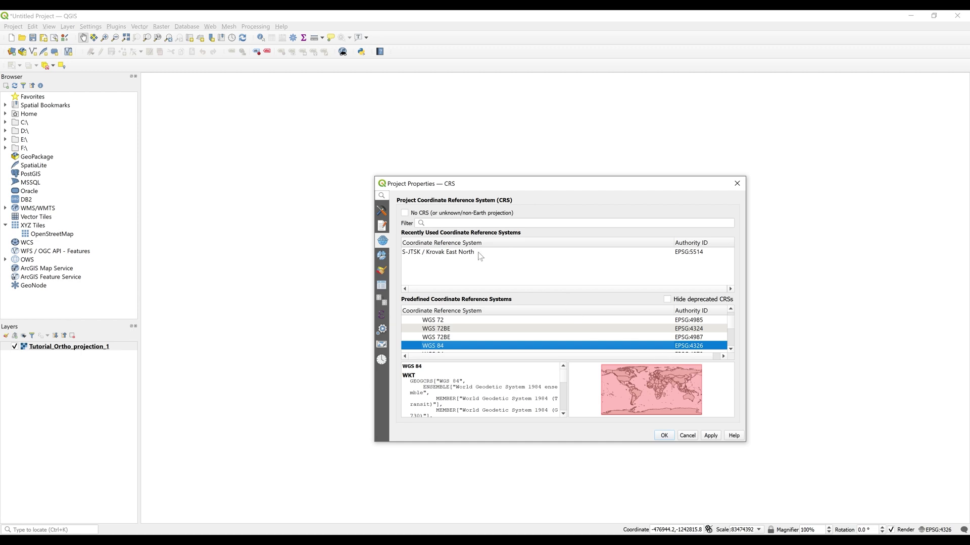
pyautogui.click(479, 253)
pyautogui.click(668, 435)
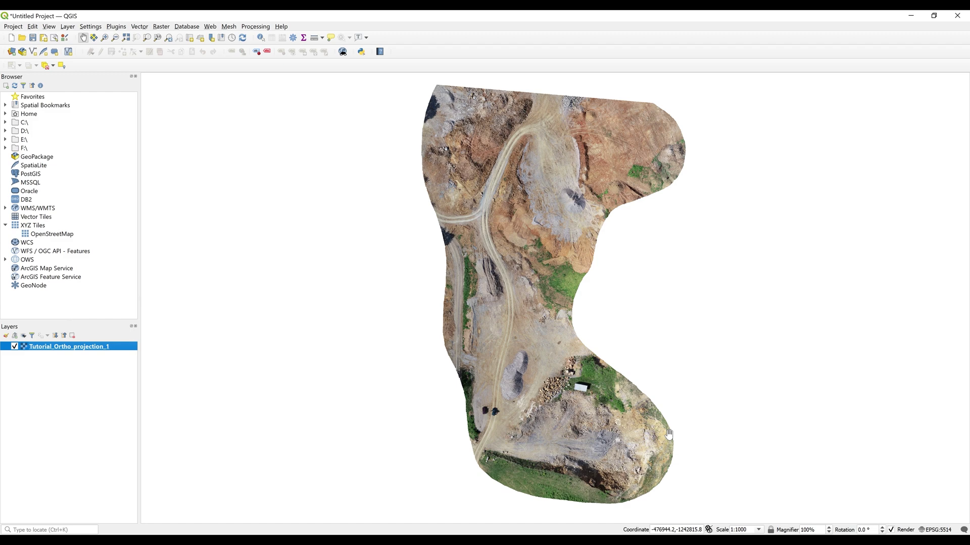
# - Add the WMS_zbgis_ortofoto_wmts tileset from ZBGIS orthophoto and drag it below the orthomosaic
pyautogui.click(12, 52)
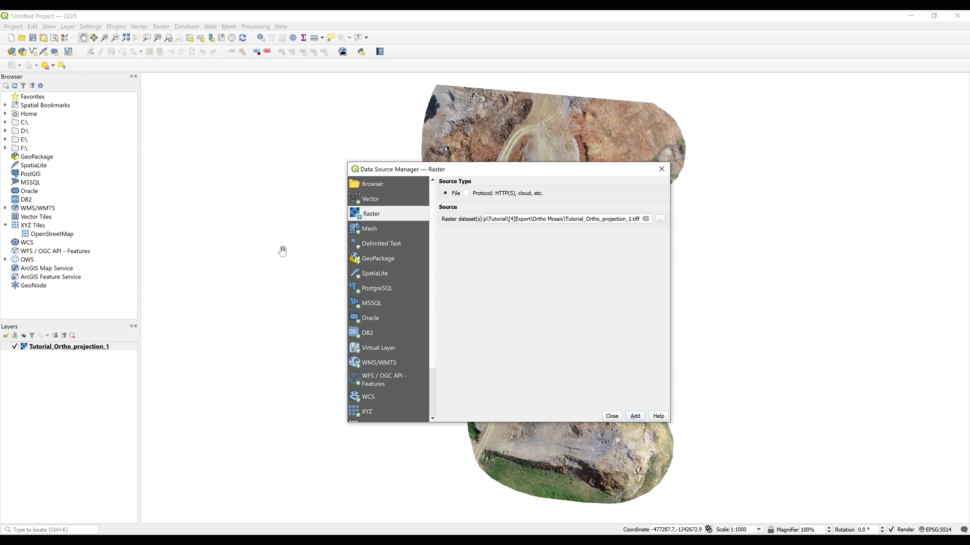
pyautogui.click(399, 363)
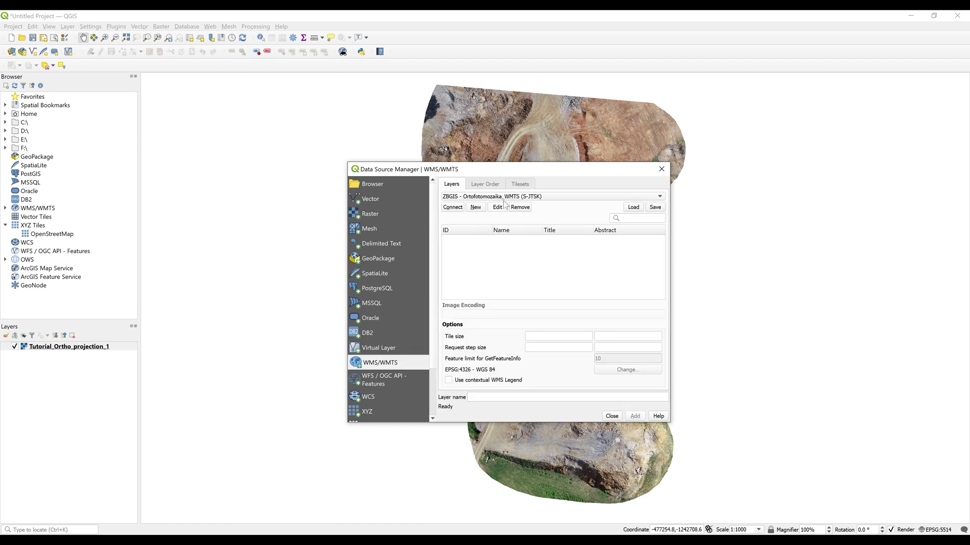
pyautogui.click(452, 207)
pyautogui.click(476, 223)
pyautogui.click(635, 416)
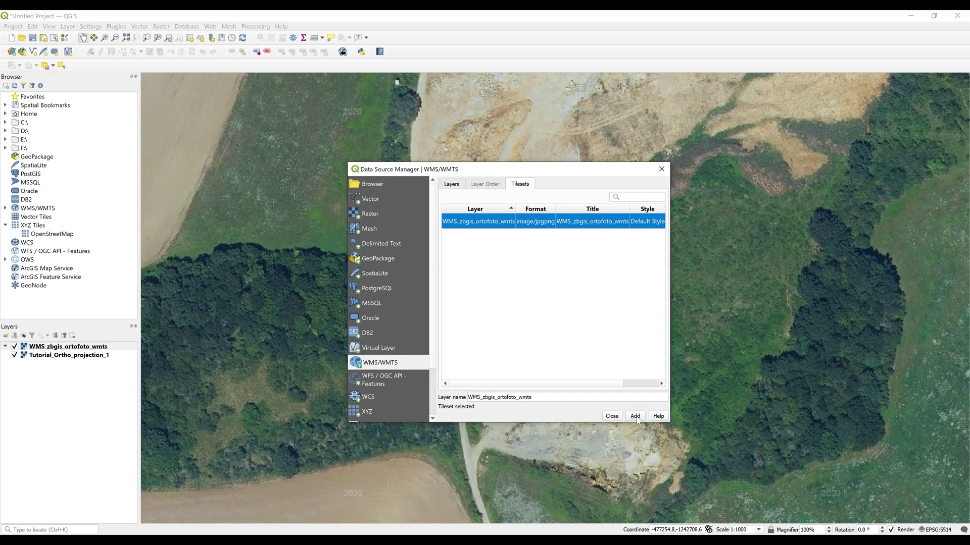
pyautogui.click(612, 417)
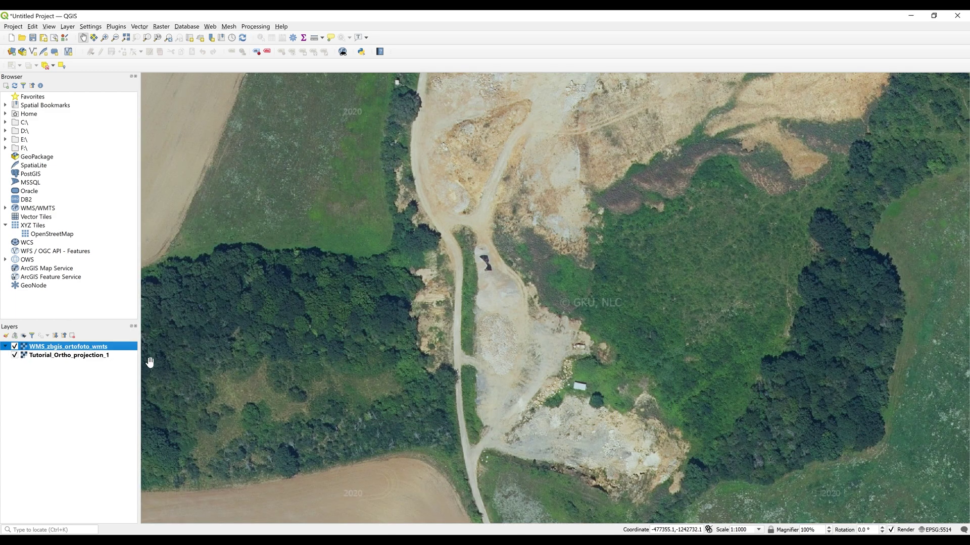
pyautogui.moveTo(96, 349); pyautogui.dragTo(91, 360)
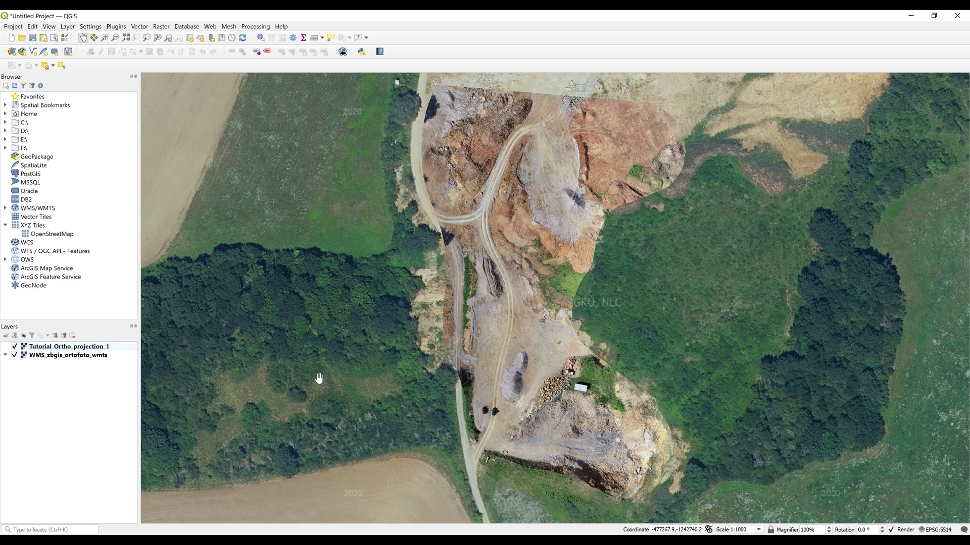
# - Lower the WMS_zbgis_ortofoto_wmts layer's global opacity to about 49%
pyautogui.doubleClick(103, 357)
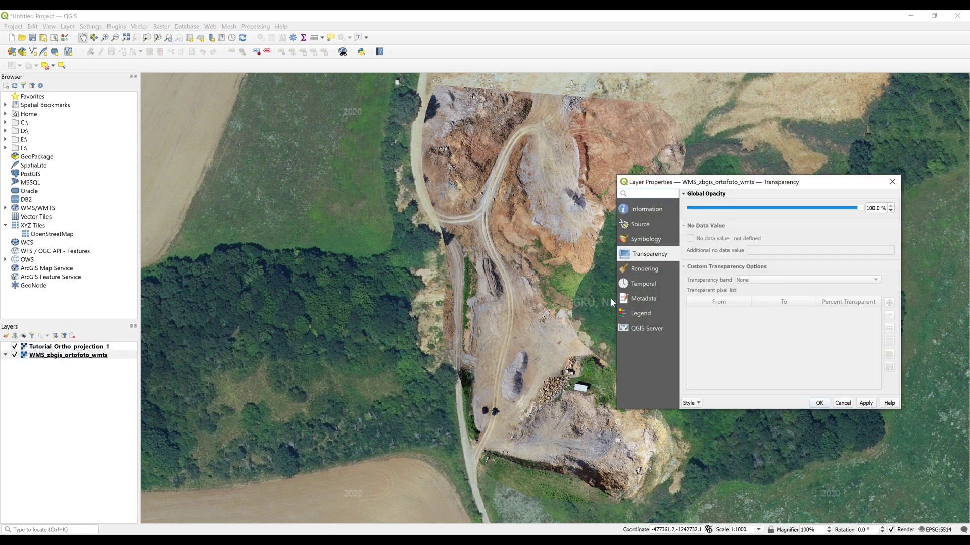
pyautogui.moveTo(860, 208); pyautogui.dragTo(776, 214)
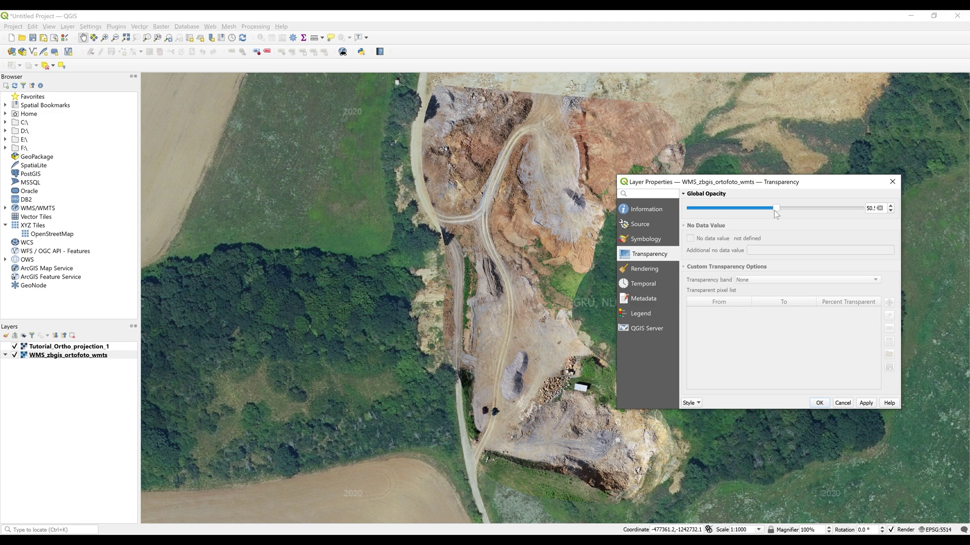
pyautogui.click(865, 403)
pyautogui.click(814, 403)
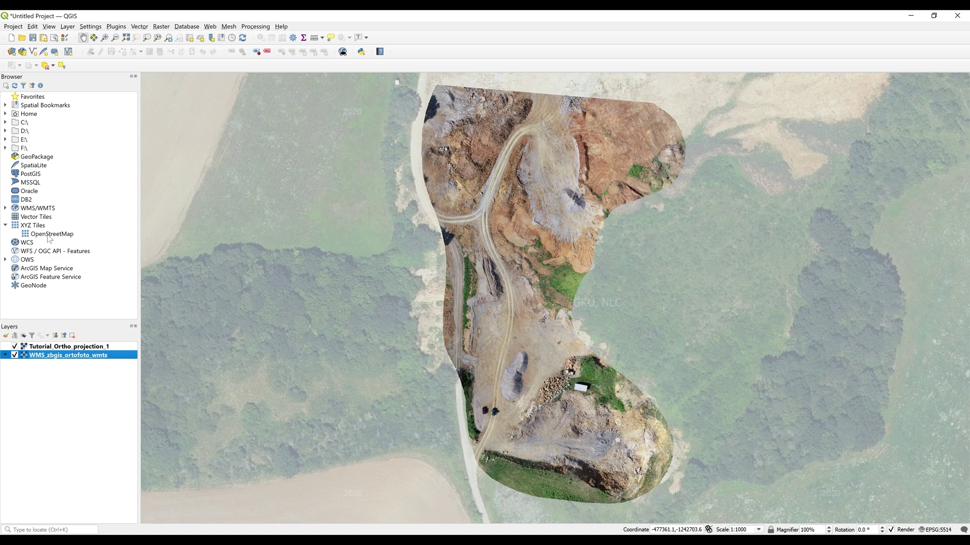
# - Add Contours\Tutorial.dxf as a vector layer
pyautogui.click(12, 52)
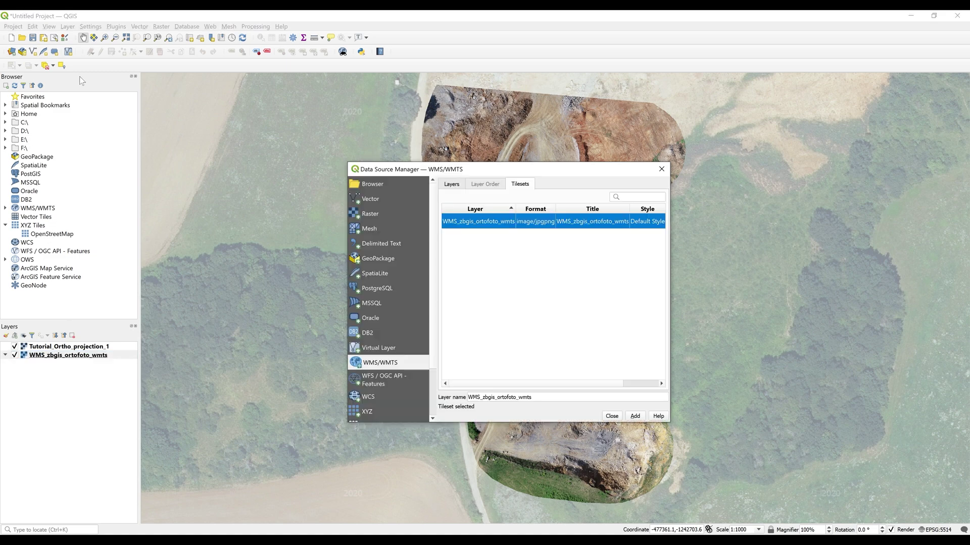
pyautogui.click(407, 202)
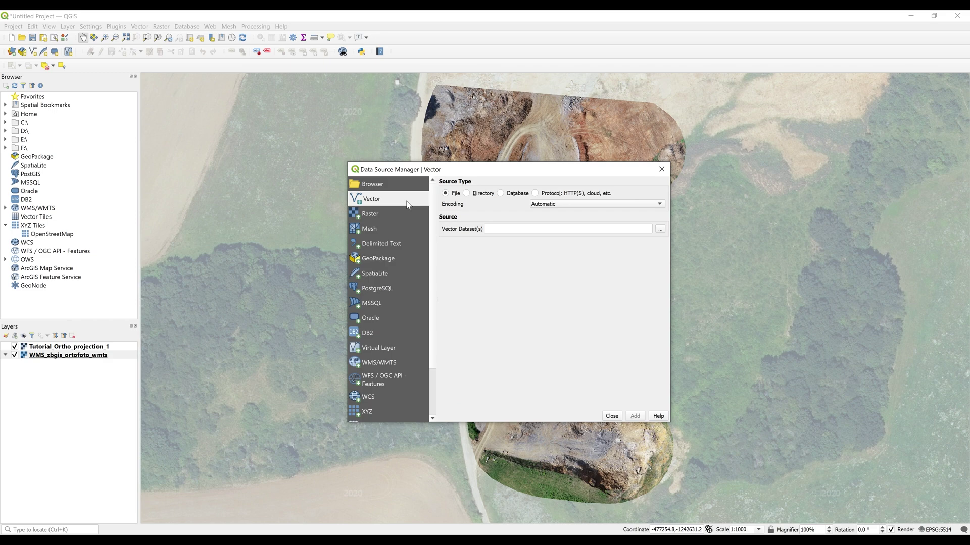
pyautogui.click(661, 229)
pyautogui.click(462, 201)
pyautogui.doubleClick(467, 247)
pyautogui.click(467, 247)
pyautogui.click(631, 410)
pyautogui.click(640, 417)
pyautogui.click(613, 417)
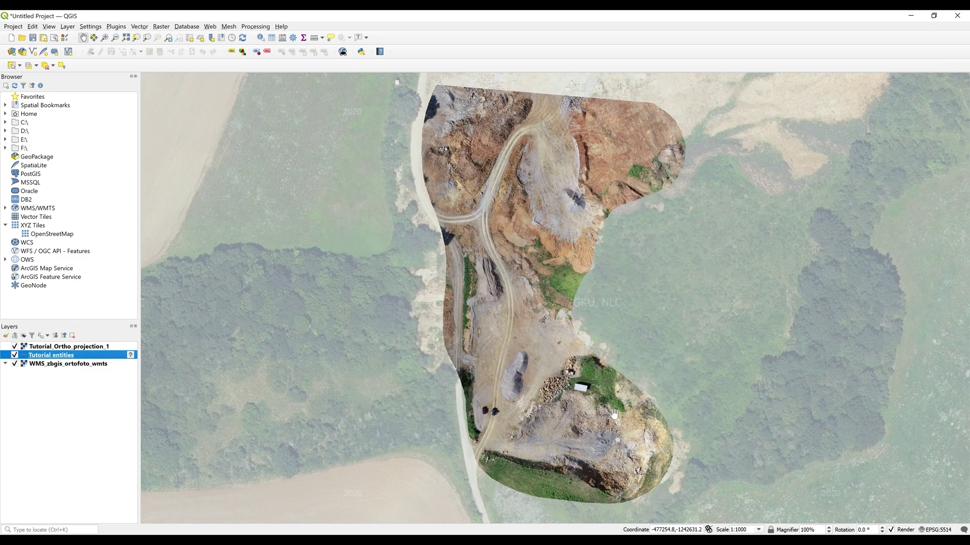
# - Set the Tutorial entities layer CRS to EPSG:5514 and move it to the top
pyautogui.click(130, 355)
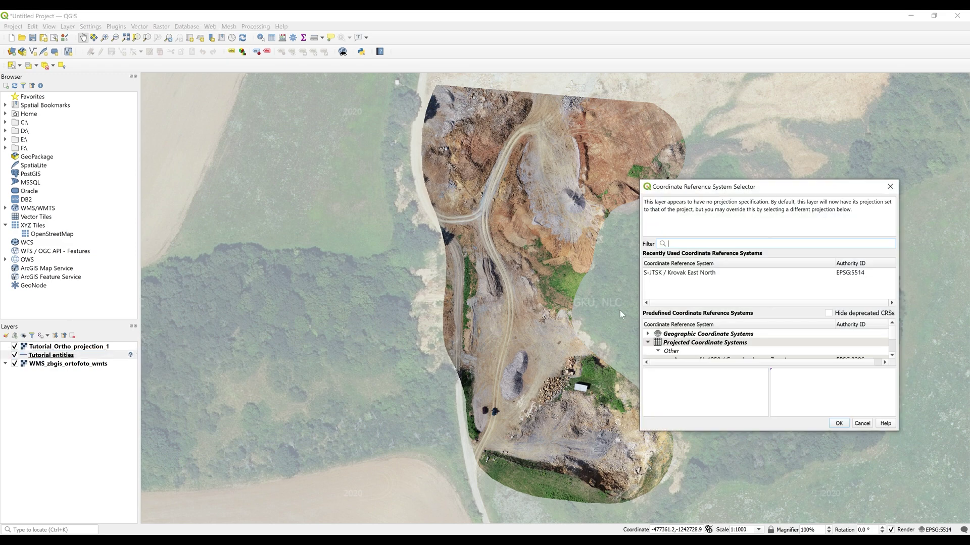
pyautogui.click(702, 275)
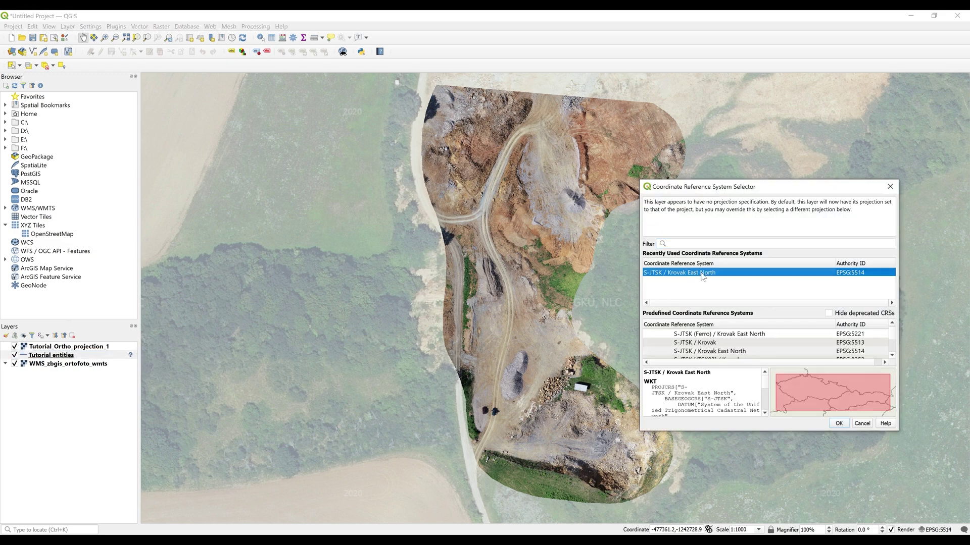
pyautogui.click(838, 423)
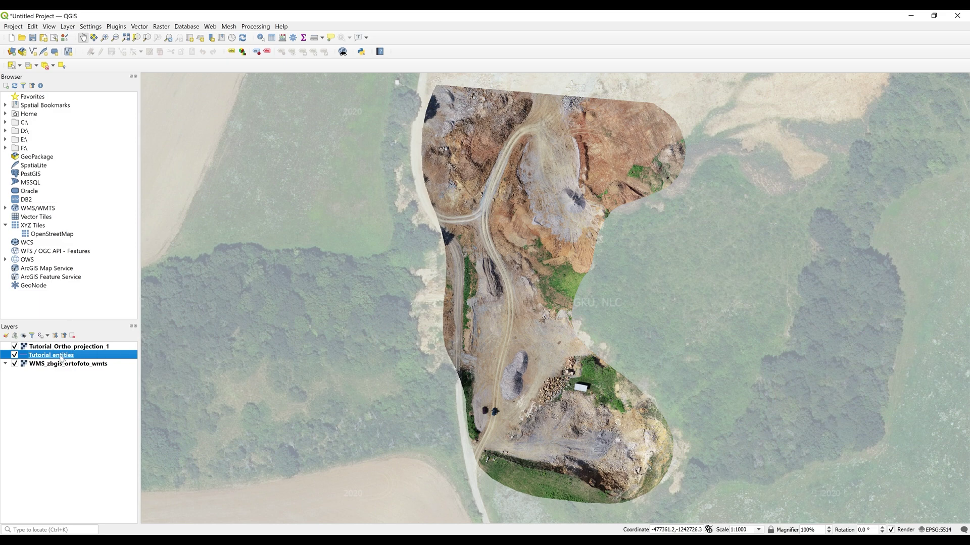
pyautogui.moveTo(61, 358); pyautogui.dragTo(66, 348)
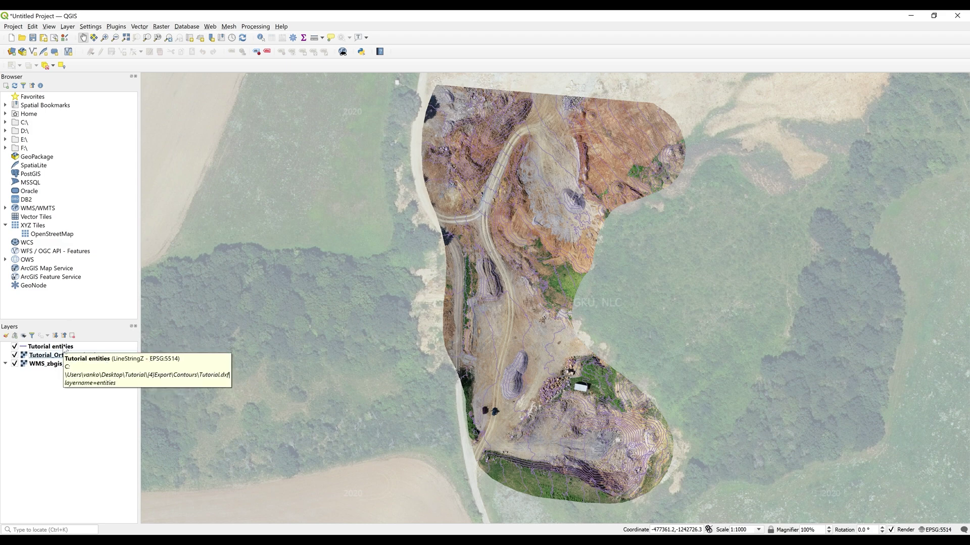
# - Change the Tutorial entities line symbol colour to white
pyautogui.click(64, 348)
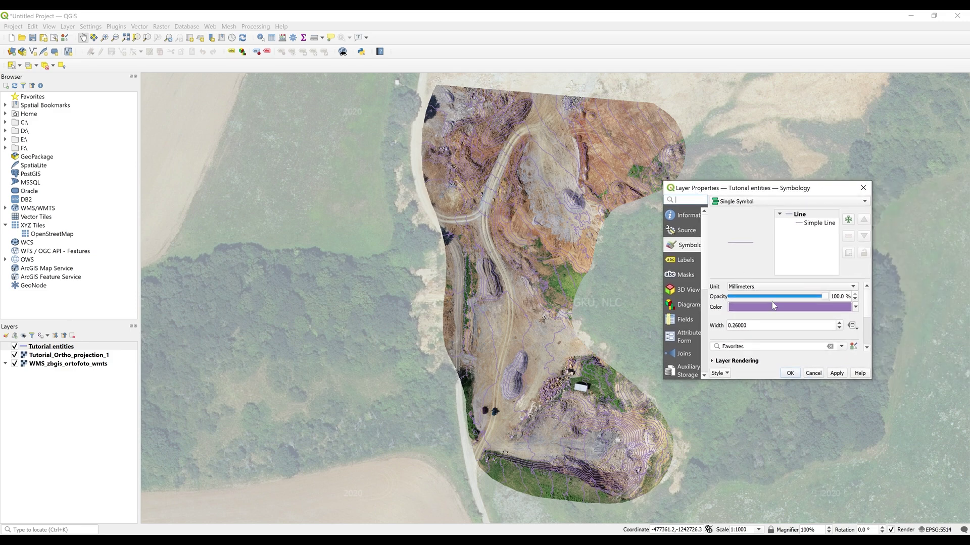
pyautogui.click(775, 307)
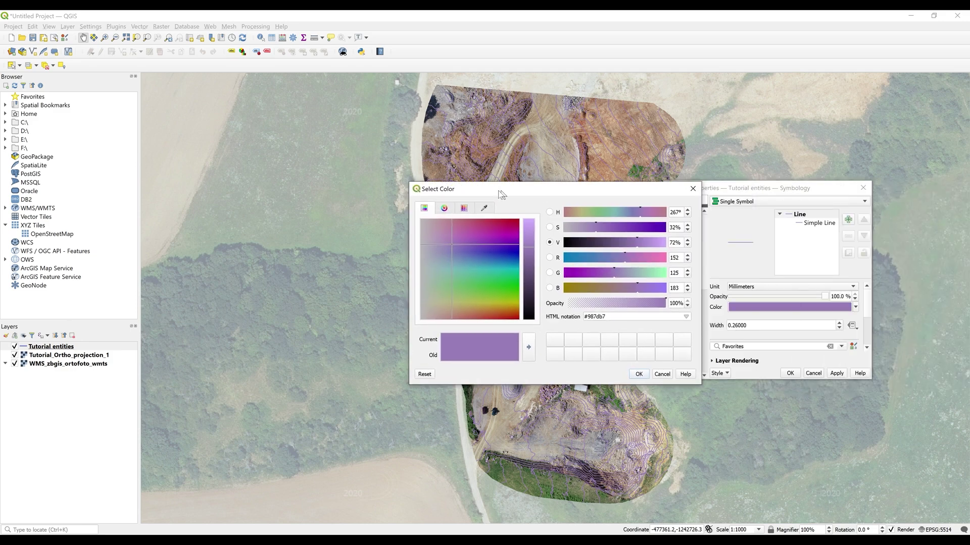
pyautogui.moveTo(451, 185); pyautogui.dragTo(233, 186)
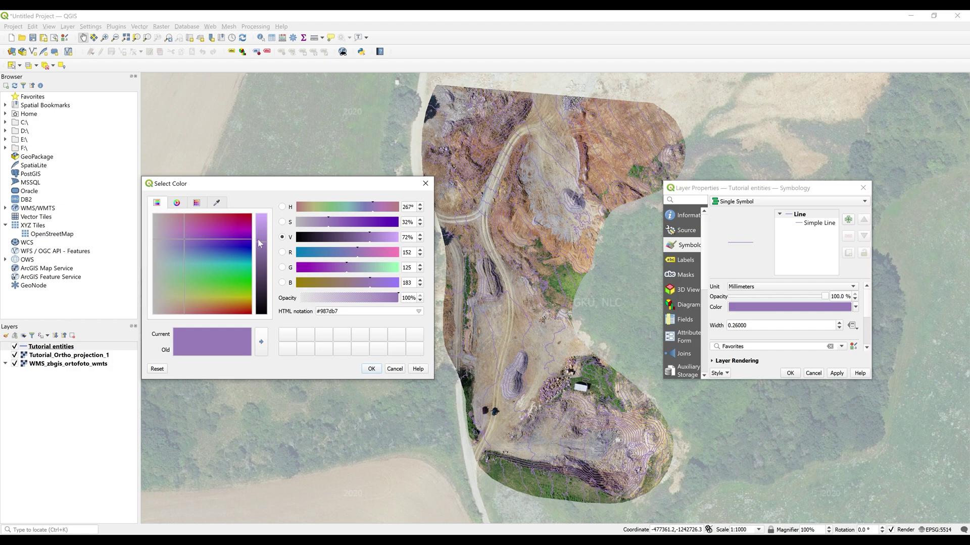
pyautogui.moveTo(262, 242); pyautogui.dragTo(268, 213)
pyautogui.moveTo(222, 237); pyautogui.dragTo(138, 319)
pyautogui.click(372, 369)
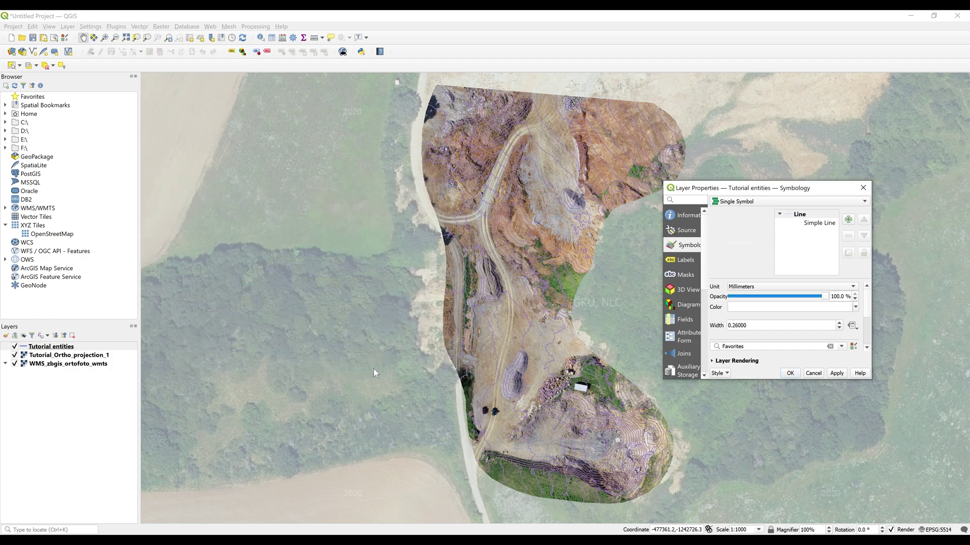
pyautogui.click(790, 373)
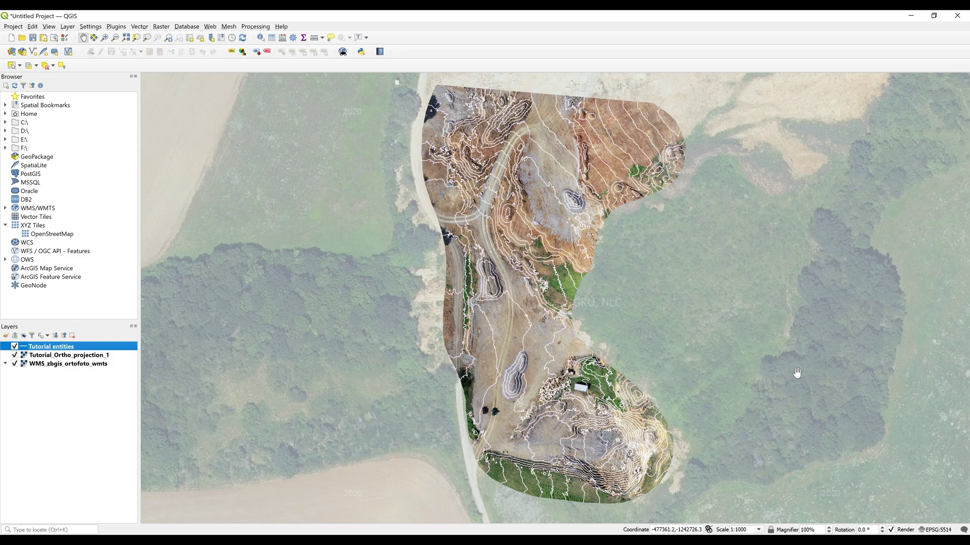
# - Connect to ESKN - Katastrálna mapa_WMTS (S-JTSK) and add the NR_kn_wmts_norm_sjtsk layer
pyautogui.click(12, 51)
pyautogui.click(379, 363)
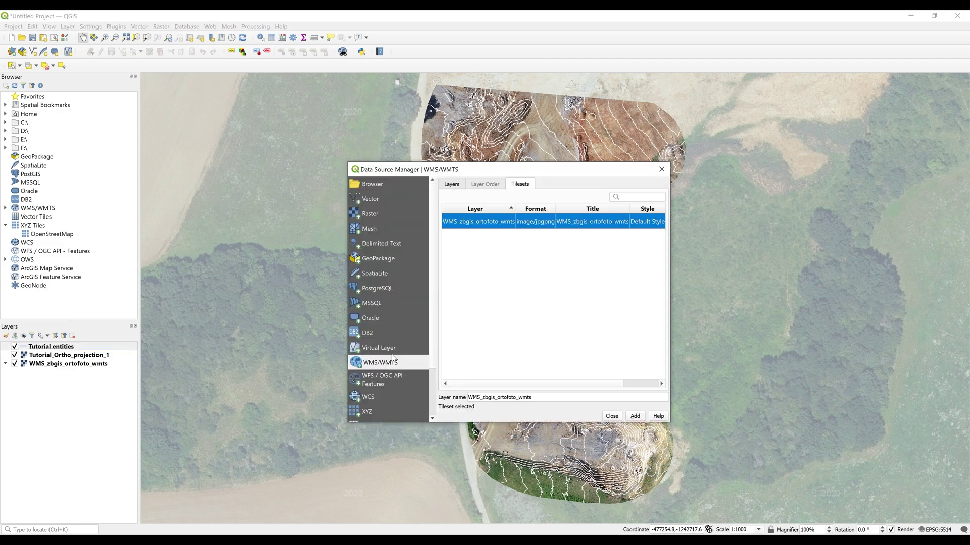
pyautogui.click(451, 183)
pyautogui.click(556, 197)
pyautogui.click(536, 47)
pyautogui.click(452, 207)
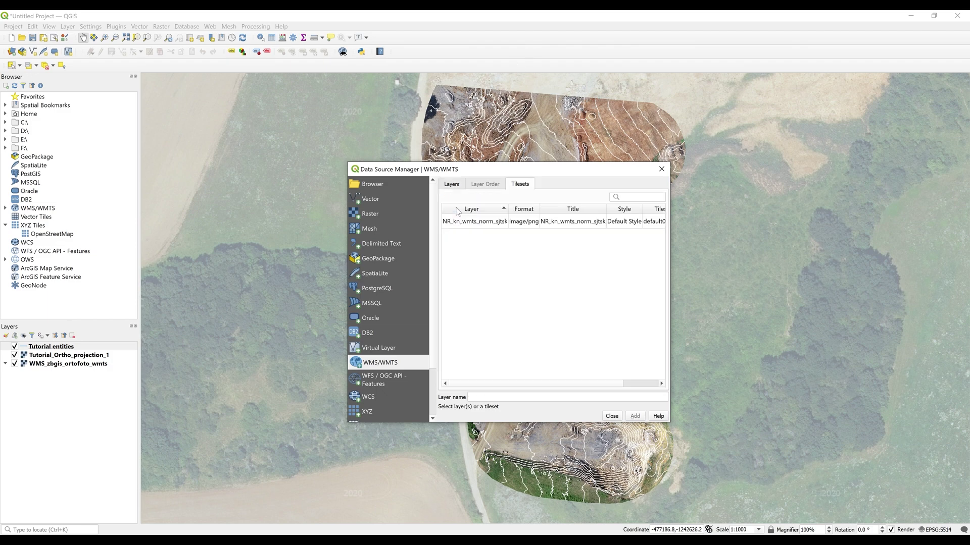
pyautogui.doubleClick(479, 226)
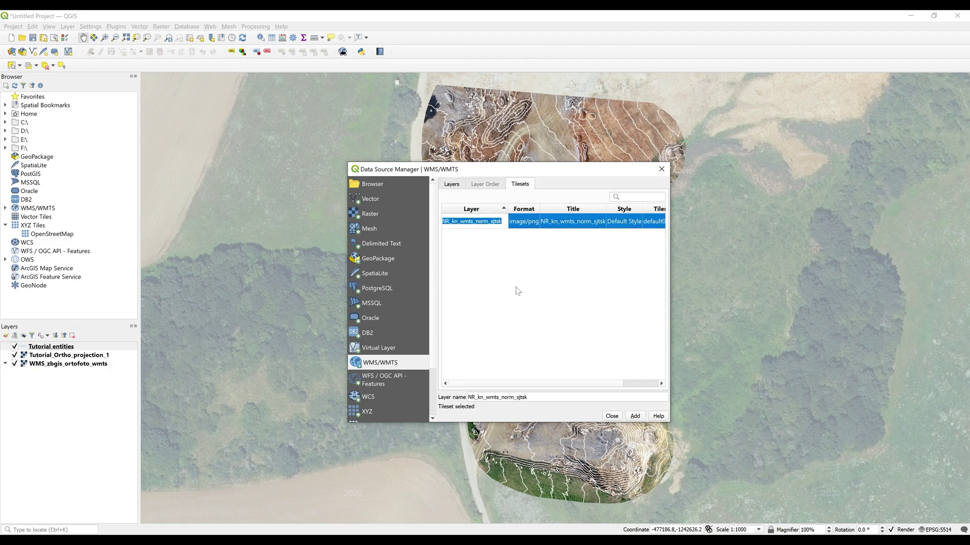
pyautogui.click(635, 416)
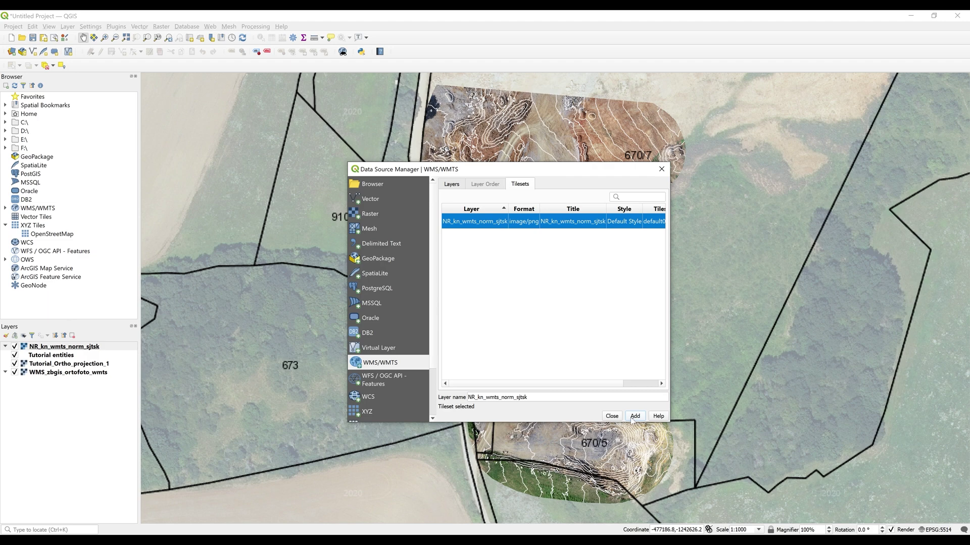
pyautogui.click(611, 416)
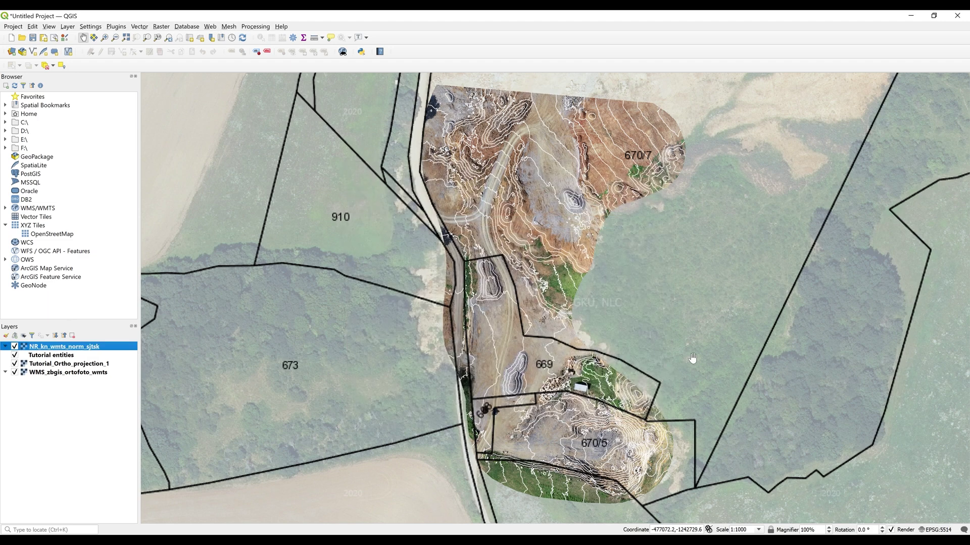
pyautogui.scroll(-1, 683, 364)
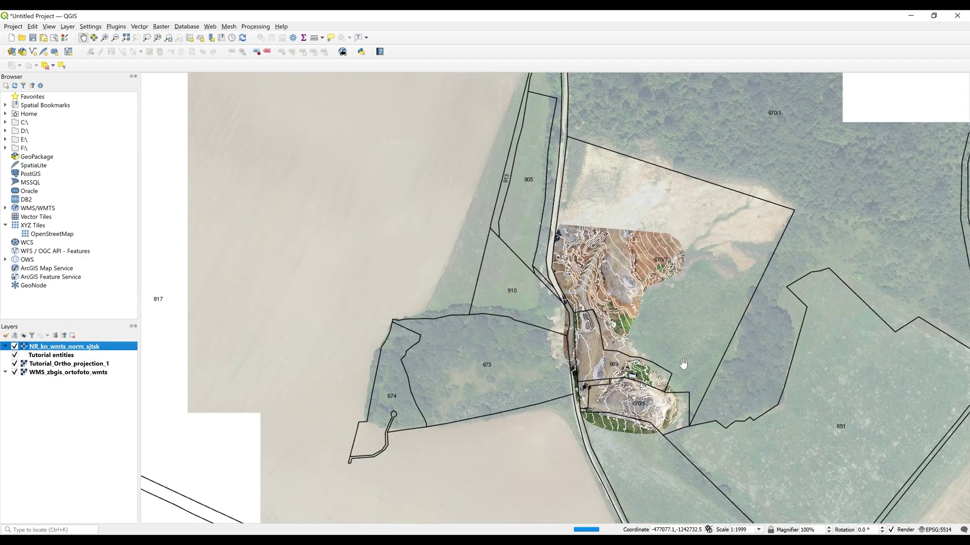